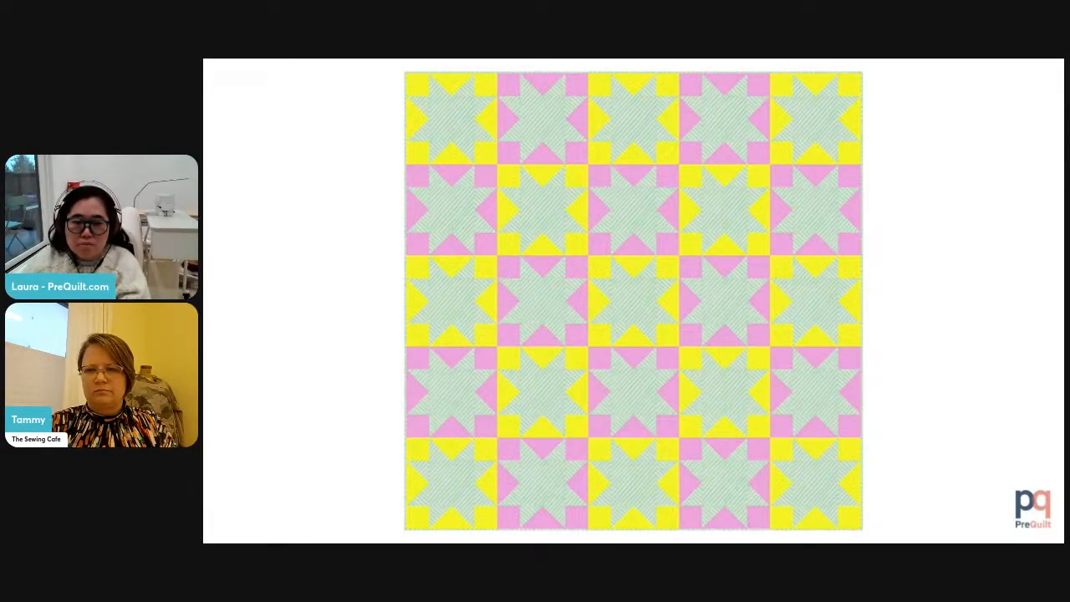
Step: Advance the presentation to the "Create a Block" video slide and play the video
key("Right")
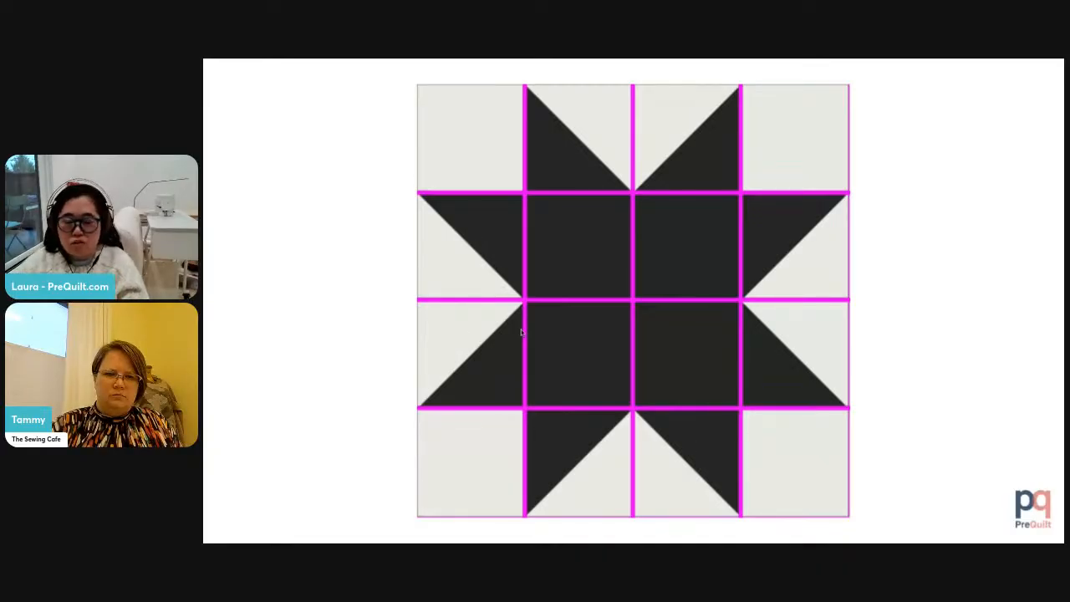
key("Right")
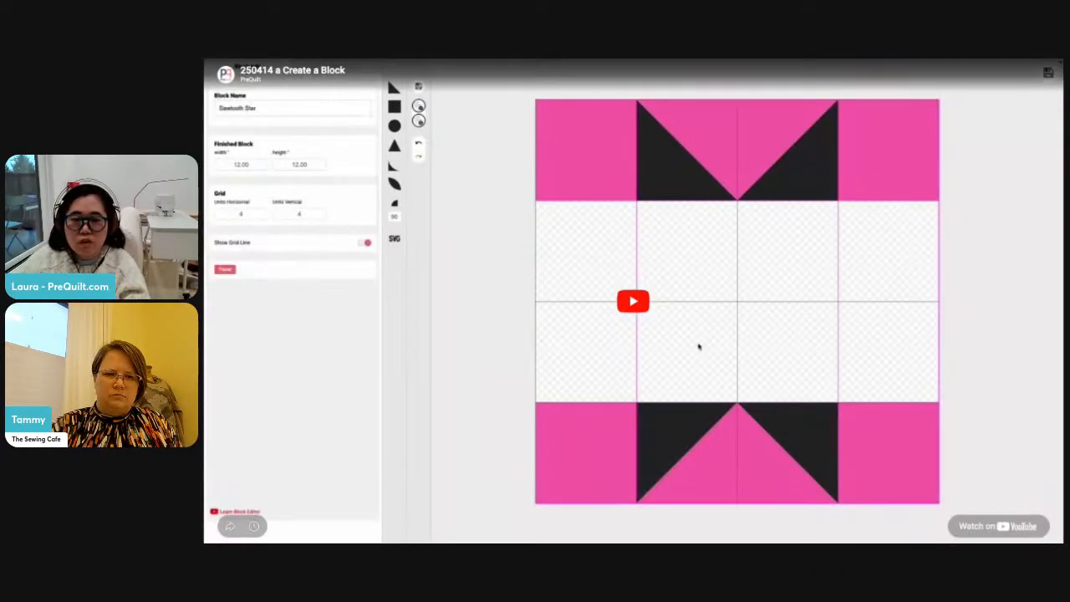
left_click(698, 346)
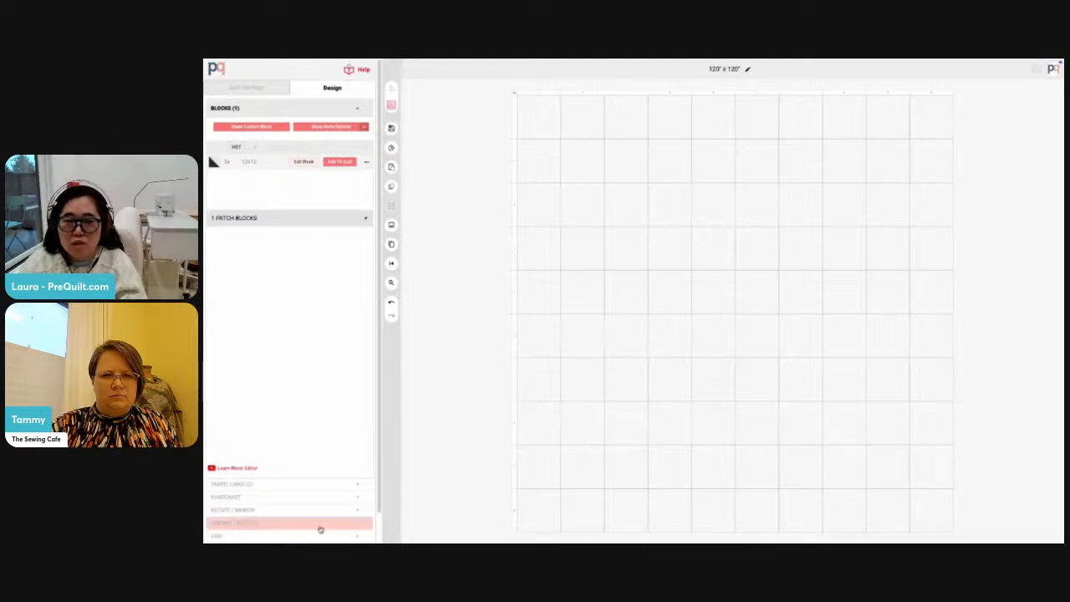
Step: Set the quilt grid to 5 columns and 5 rows
left_click(295, 536)
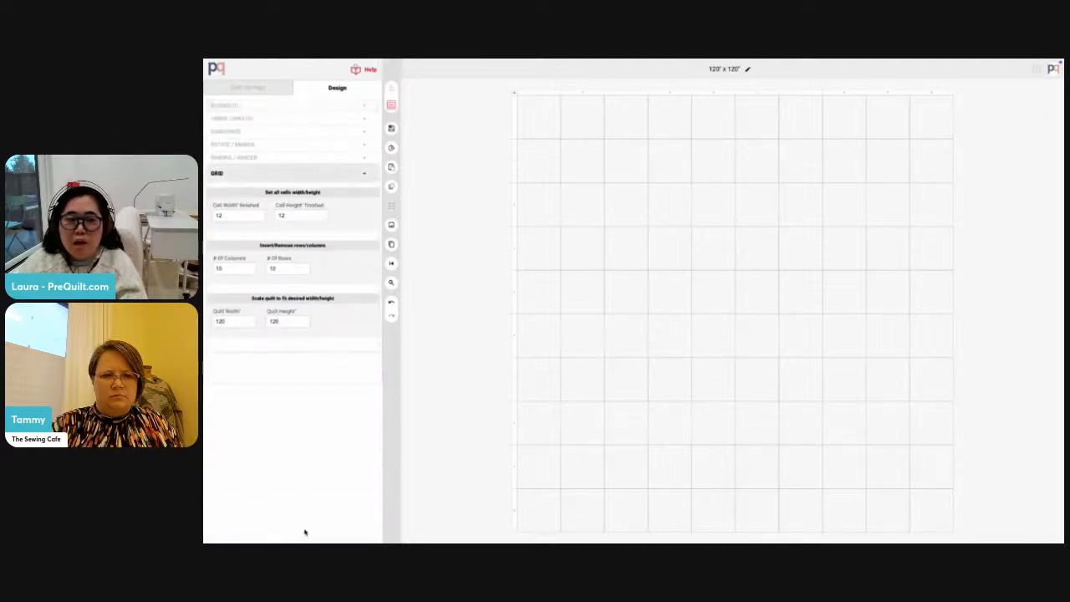
left_click(233, 269)
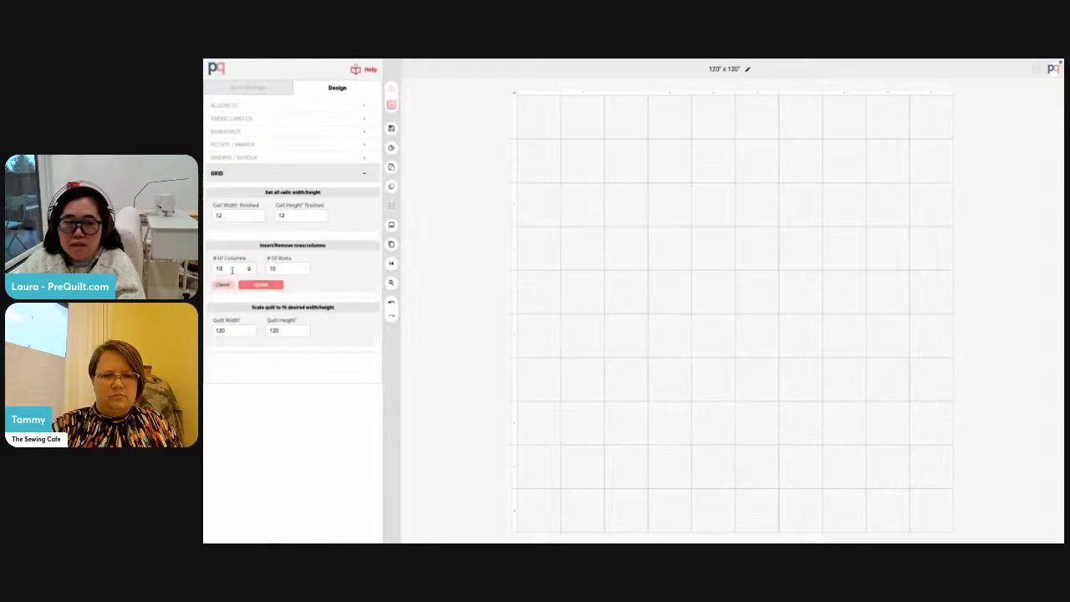
type("5")
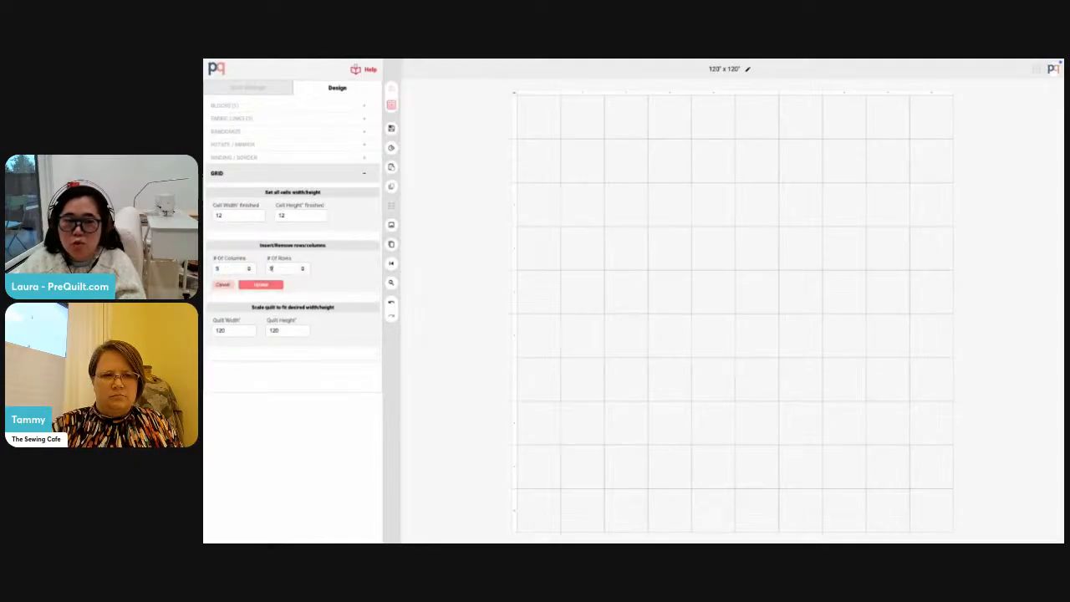
left_click(261, 285)
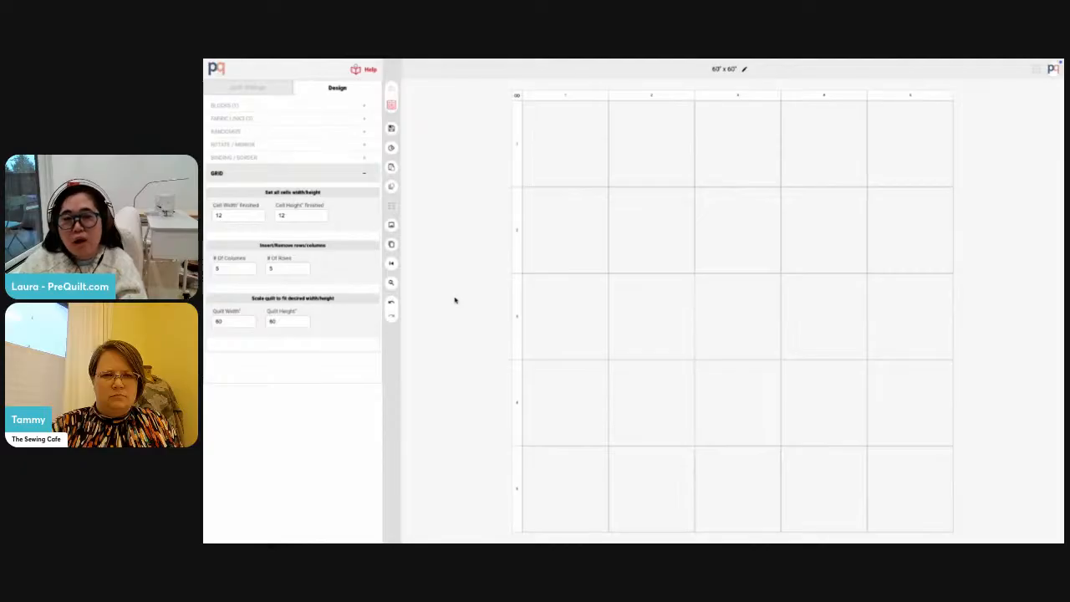
Step: Delete the existing HST block from the quilt's block list
left_click(332, 110)
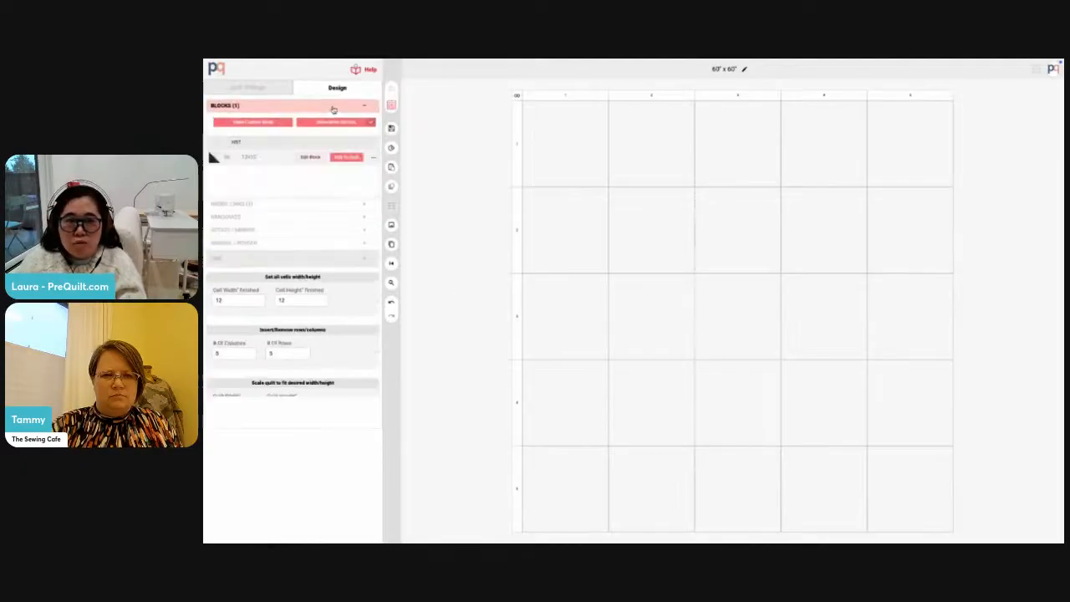
left_click(365, 164)
left_click(332, 204)
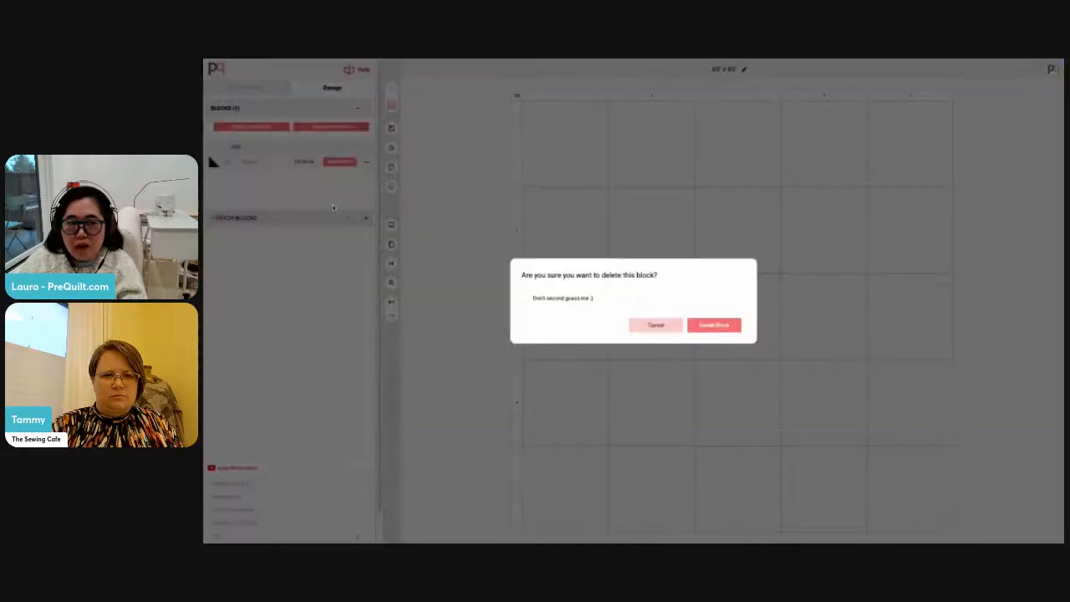
left_click(713, 325)
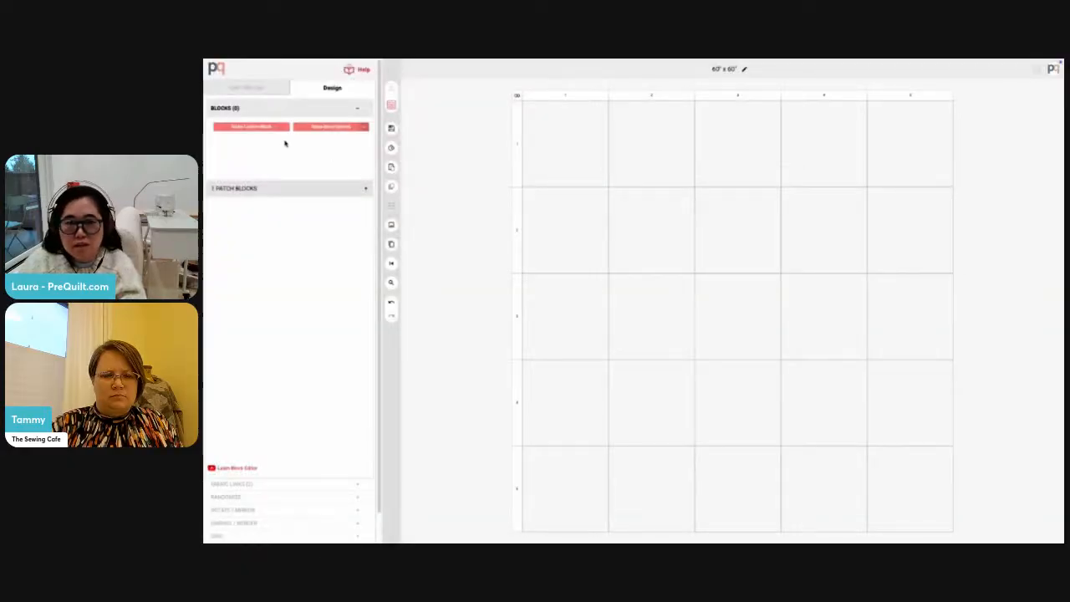
Step: Create a new custom block and name it "Sawtooth Star"
left_click(261, 128)
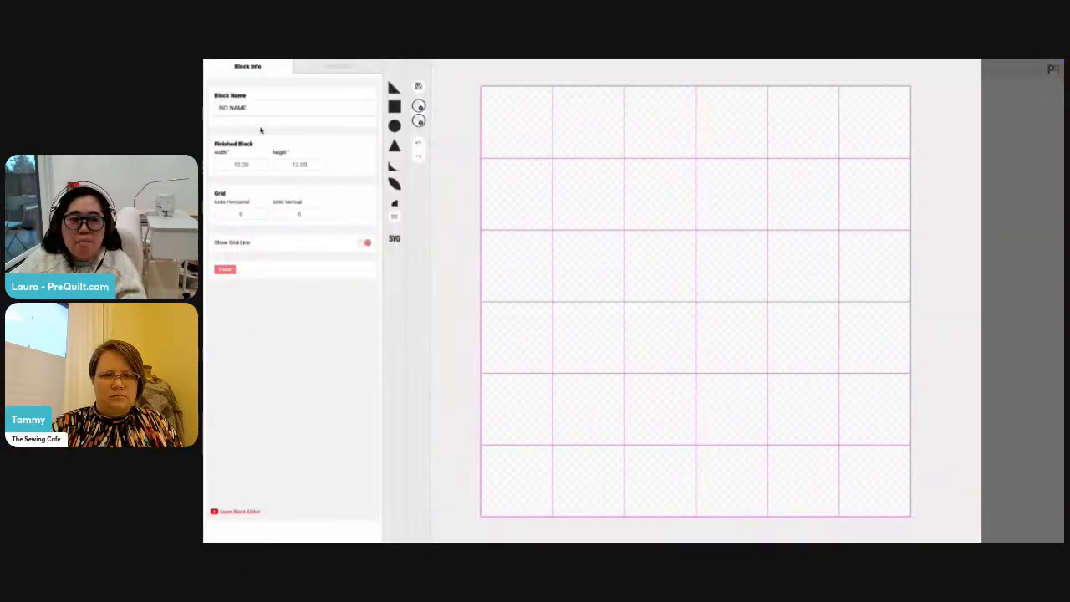
left_click(249, 107)
type("S")
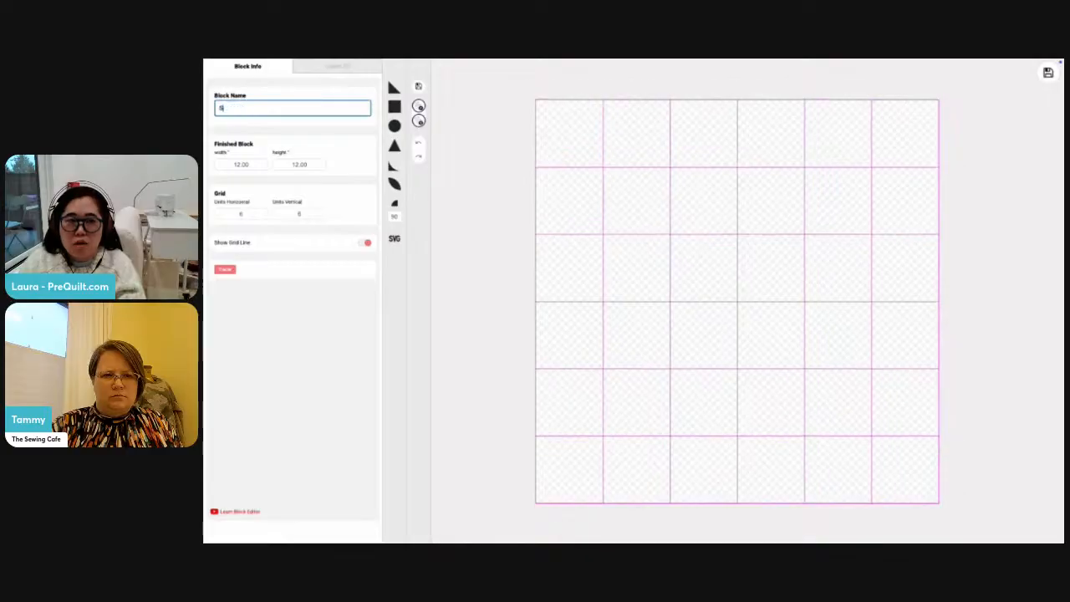
type("awtoo")
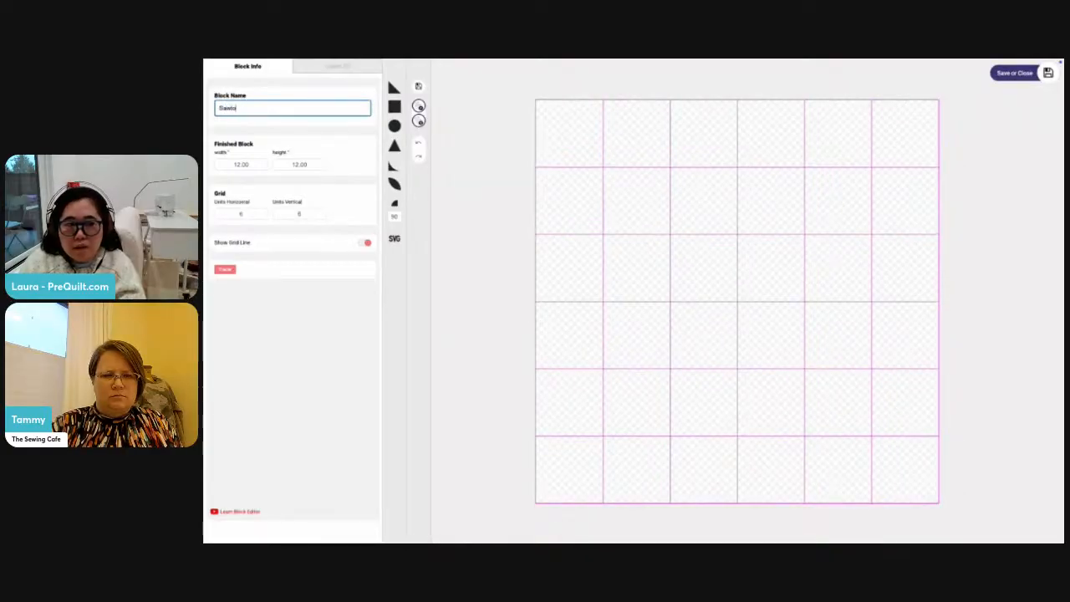
type("th Star")
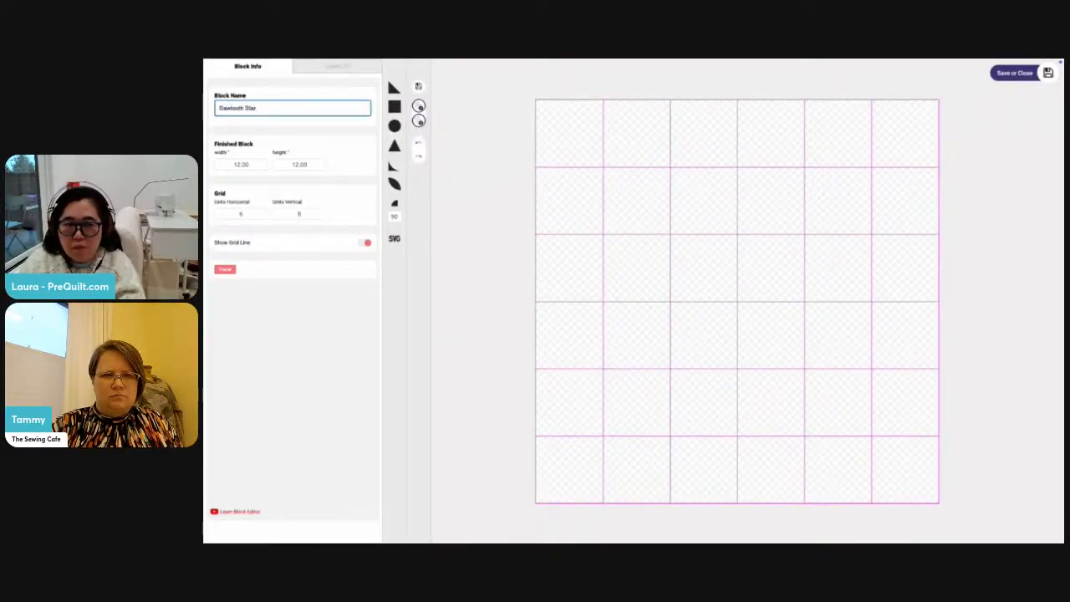
Step: Set the block's grid to 4 horizontal and 4 vertical units and add a square patch
left_click(242, 214)
key("BackSpace")
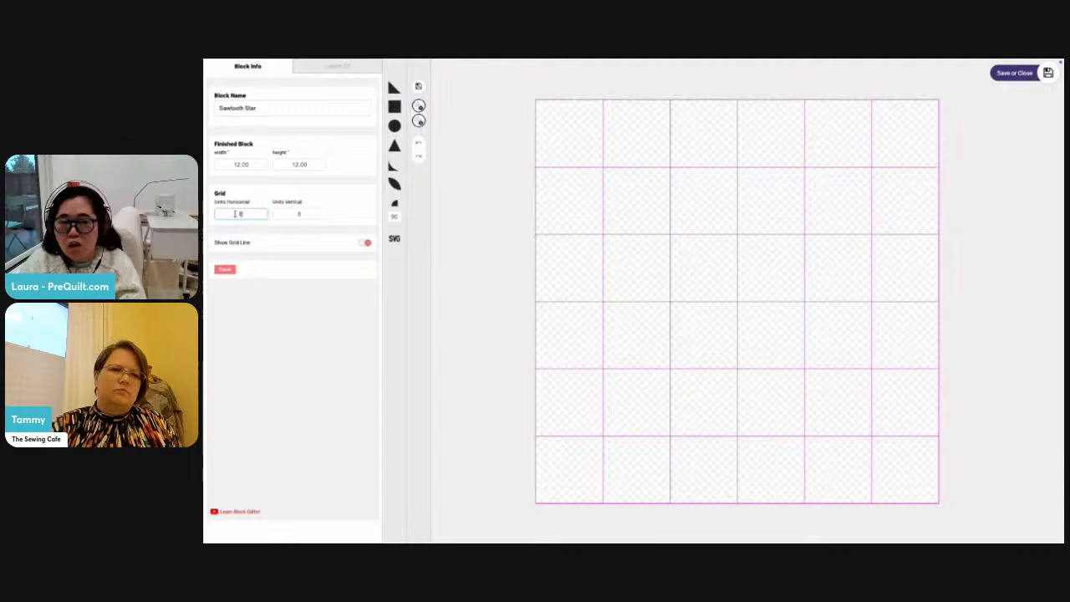
type("4")
key("Tab")
type("4")
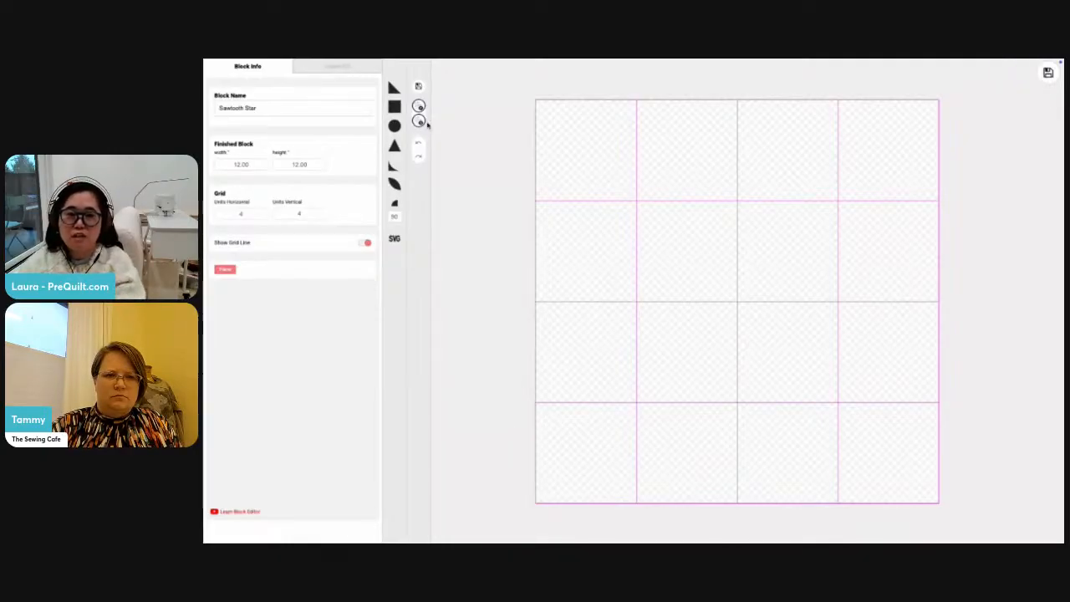
left_click(395, 107)
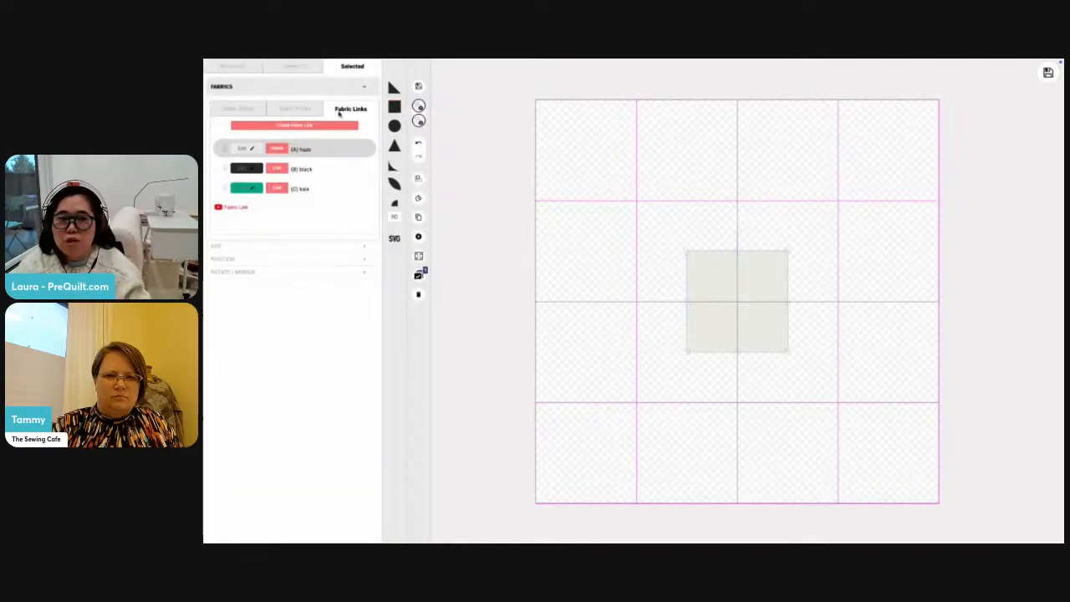
Step: Pause the "Create a Block" video at the fabric colour selection and resume playback
left_click(619, 303)
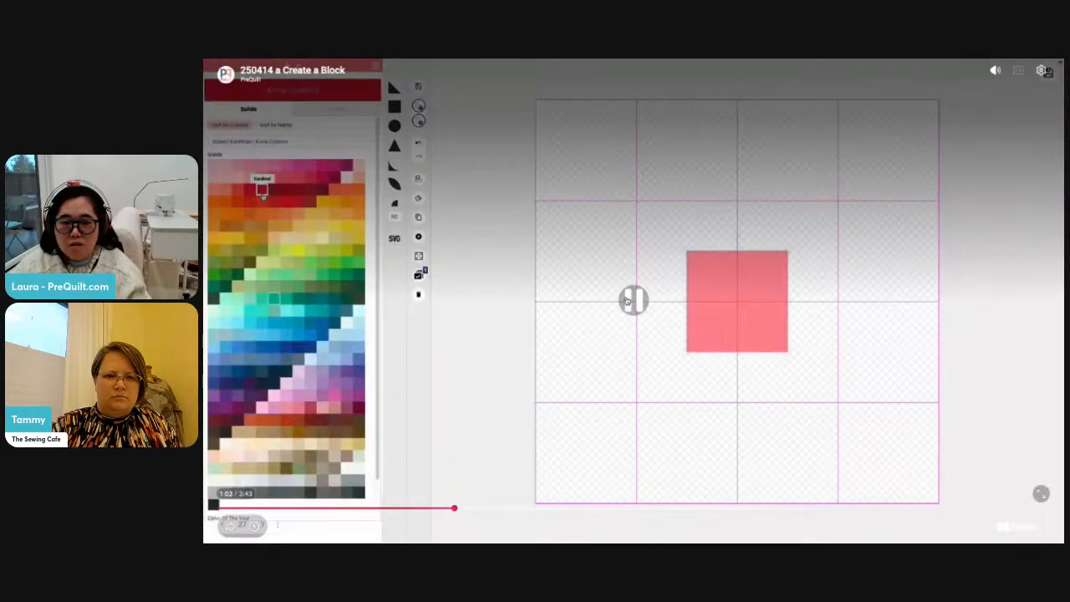
left_click(620, 302)
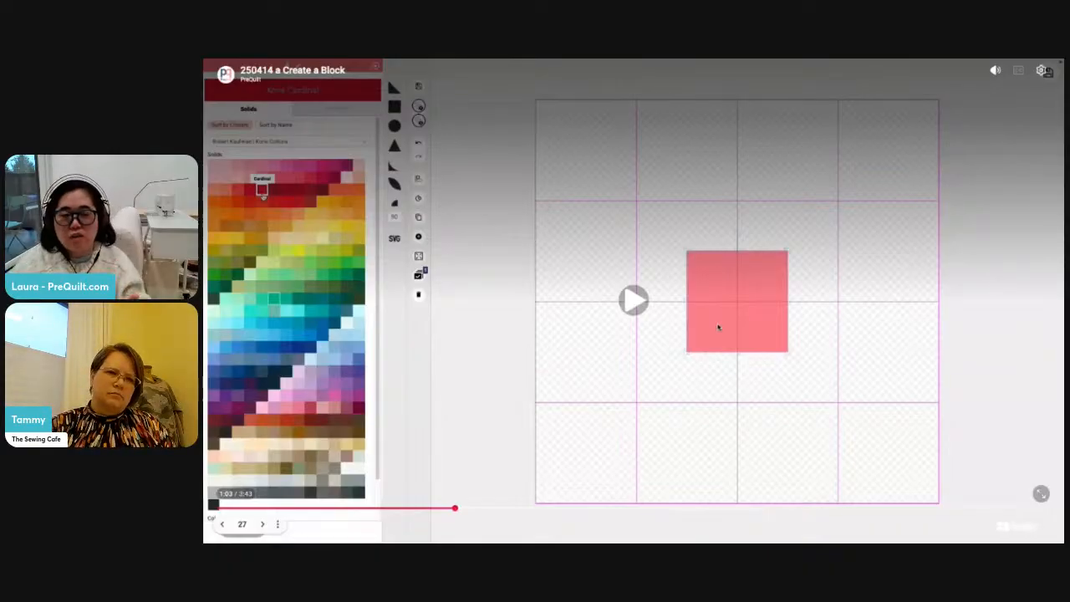
left_click(633, 301)
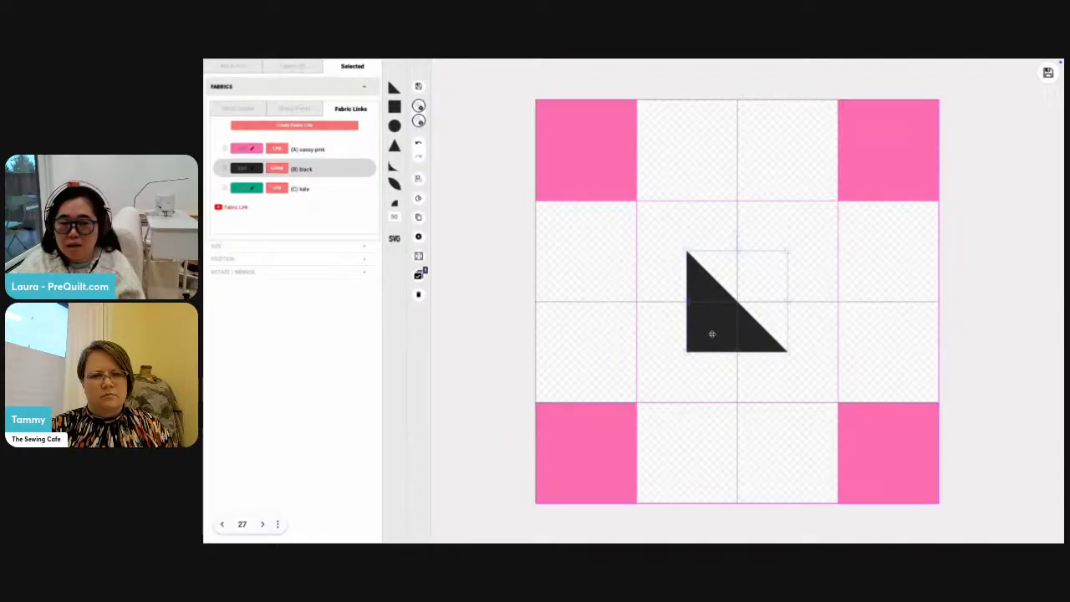
Step: Place the black triangle in the second cell of the block's top row and clone it in the sassy pink fabric
left_click_drag(710, 332, 669, 193)
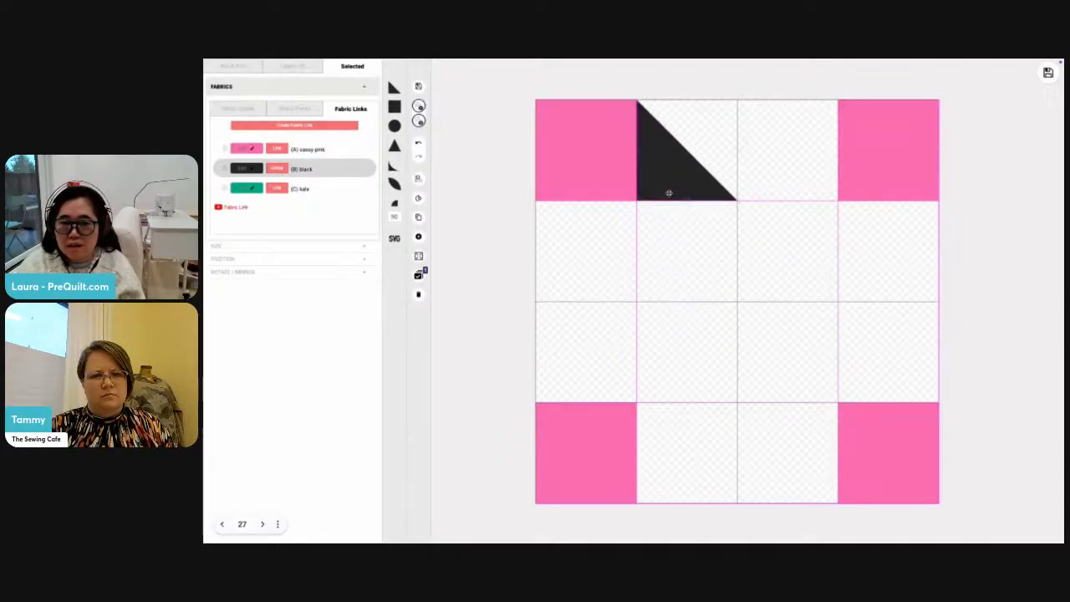
left_click(419, 218)
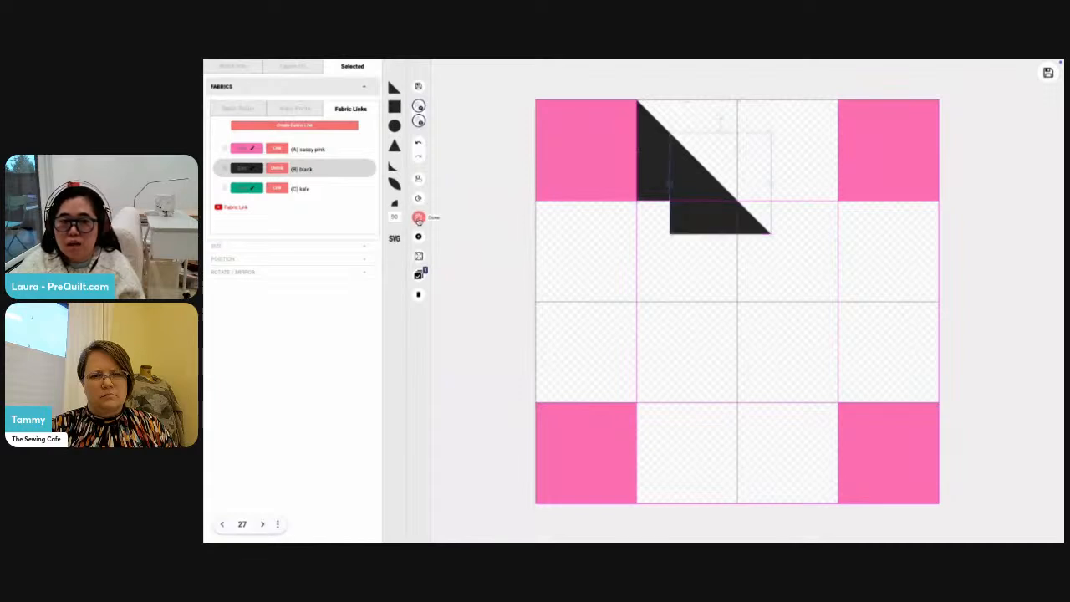
left_click(277, 149)
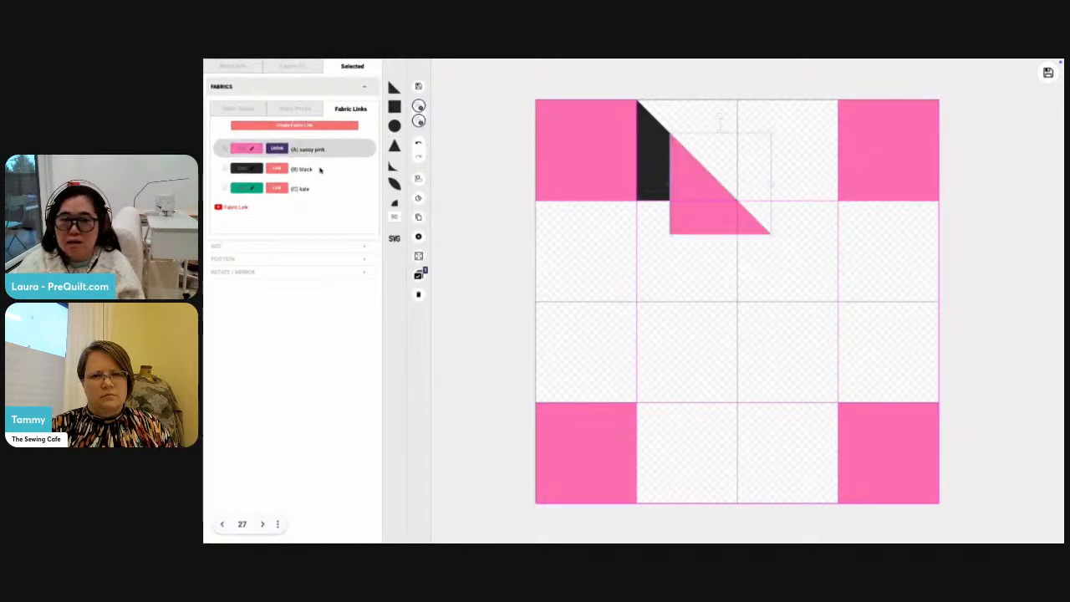
Step: Rotate the pink triangle 180 degrees and fit it against the black triangle to complete the top row's second cell
left_click(420, 199)
left_click(419, 199)
left_click(419, 199)
left_click(420, 199)
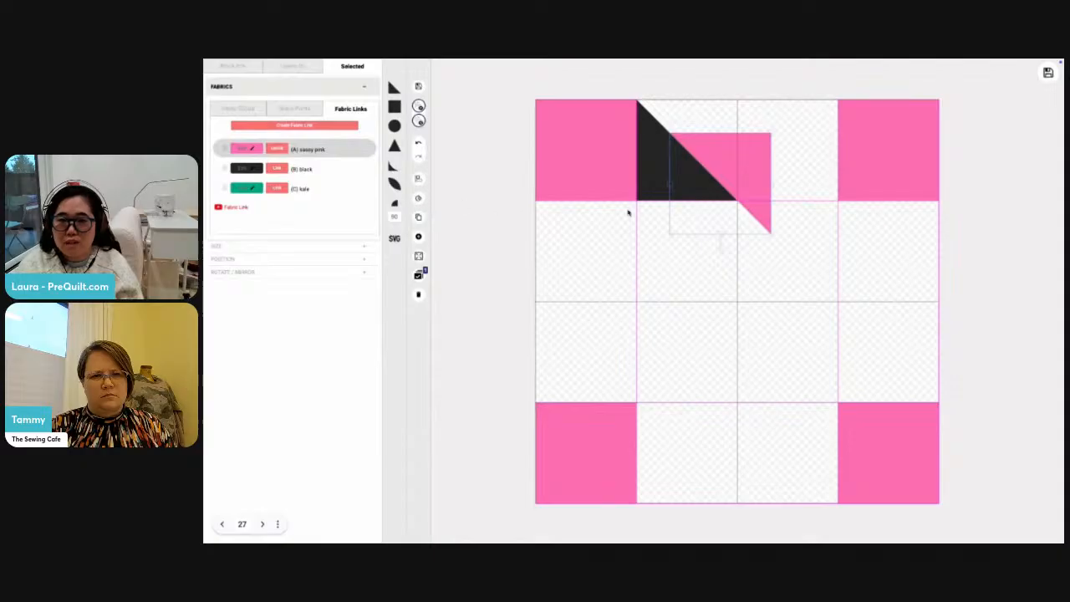
left_click_drag(749, 193, 725, 166)
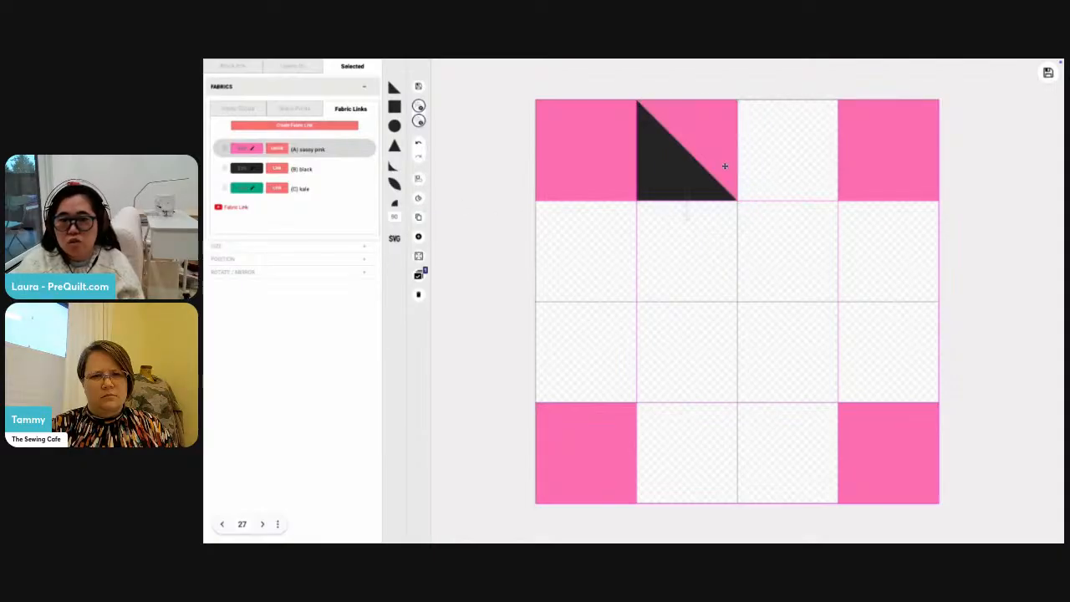
left_click(722, 270)
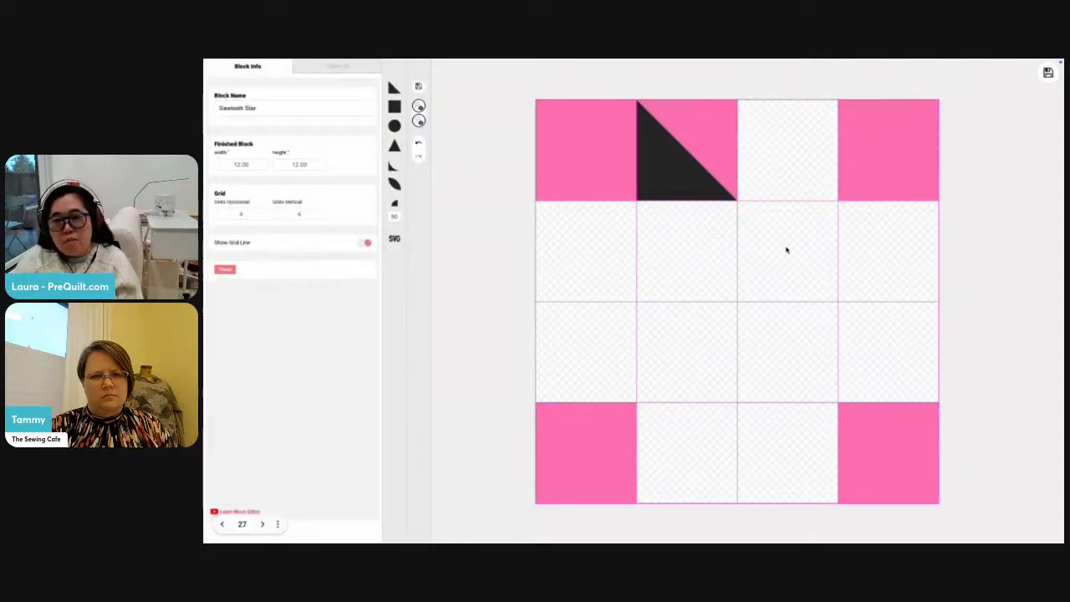
Step: Select the black and pink triangles in the top row's second cell together and clone them
left_click_drag(785, 247, 698, 196)
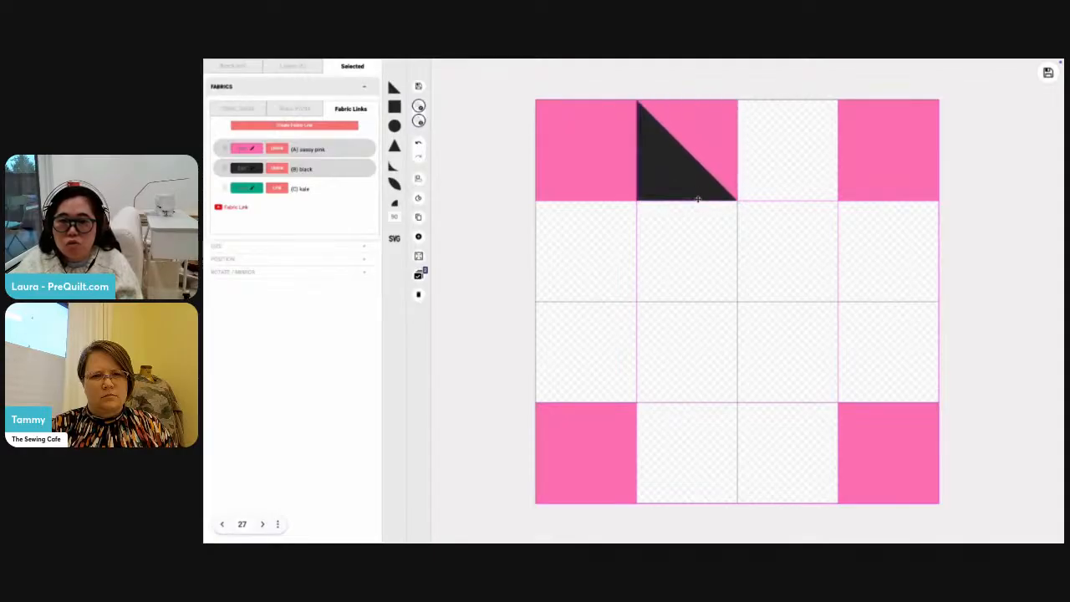
left_click(707, 251)
left_click(681, 182)
left_click(701, 158, "shift")
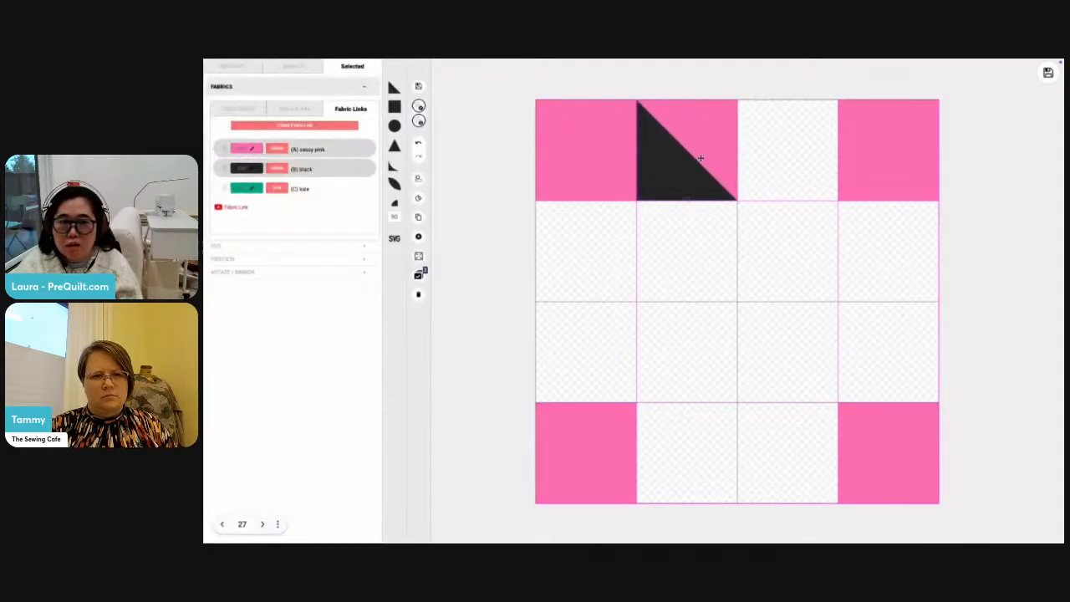
left_click(418, 217)
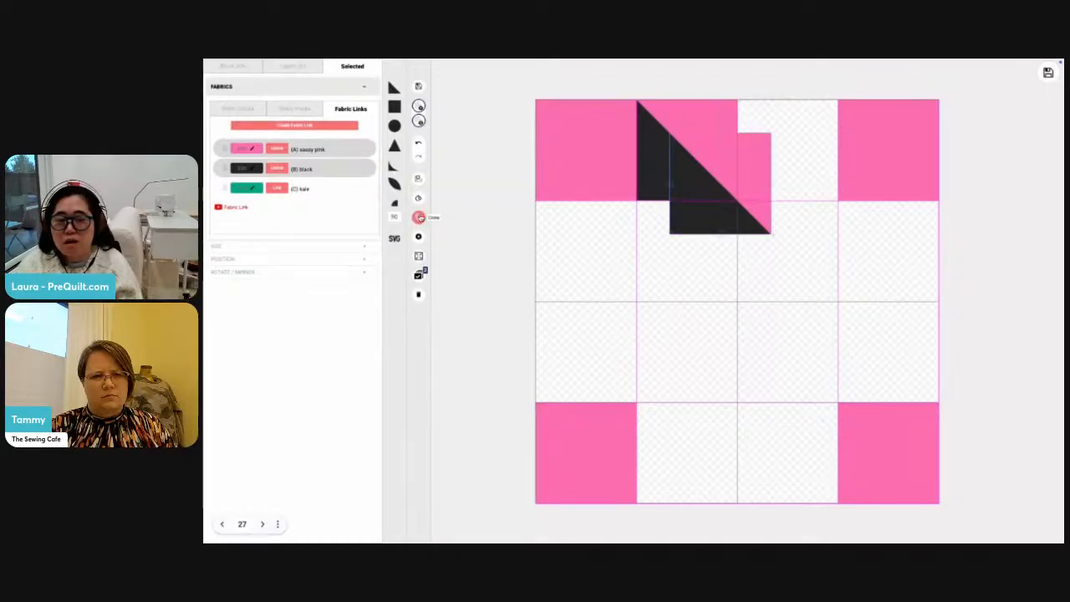
Step: Rotate the cloned triangle pair to mirror the original, black at the lower right, and place it in the top row's third cell
left_click(418, 199)
left_click(419, 198)
left_click(418, 199)
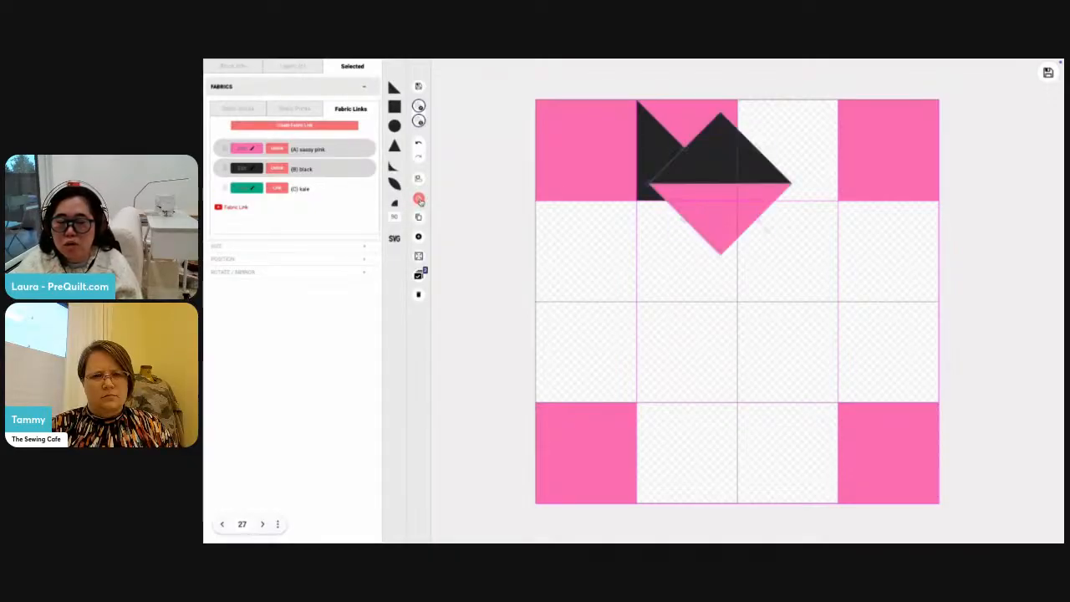
left_click(419, 199)
left_click(418, 198)
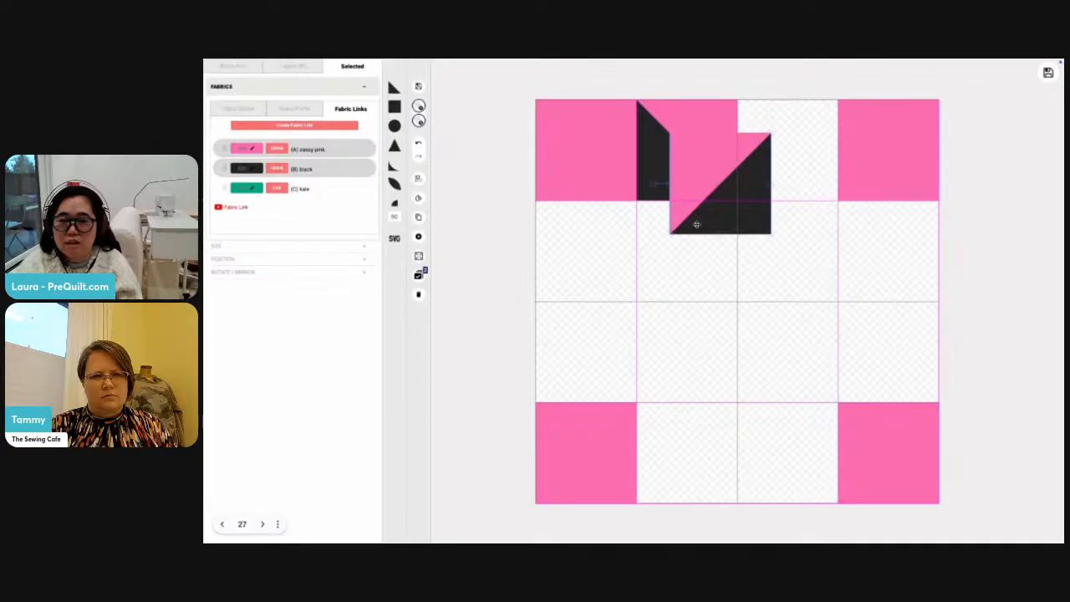
left_click_drag(694, 225, 759, 205)
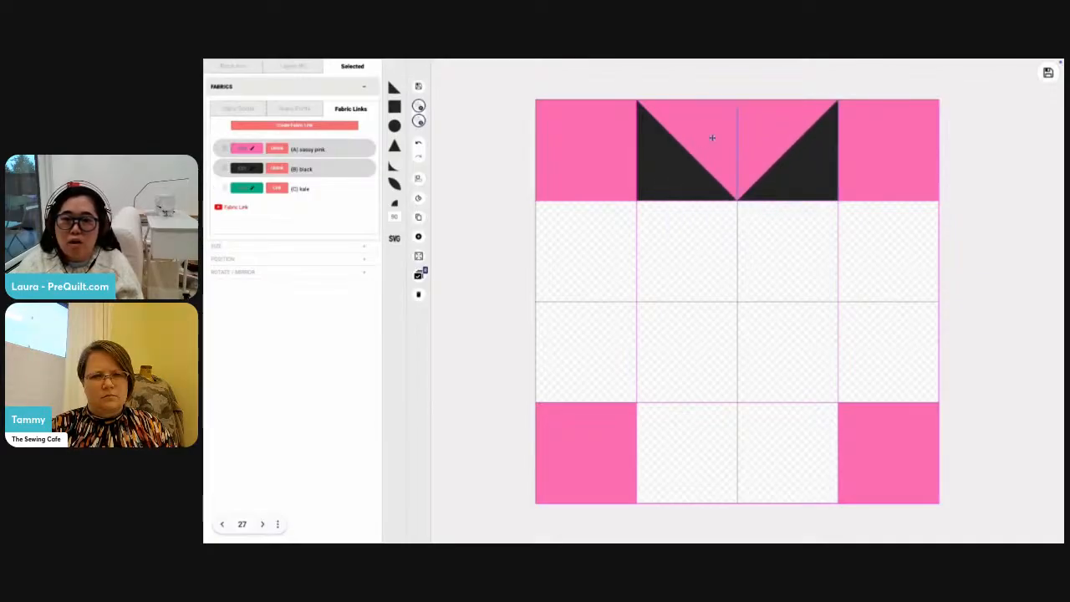
Step: Clone the four top-row triangles, rotate the copy 180 degrees, and place it in the bottom row's two middle cells
left_click(418, 217)
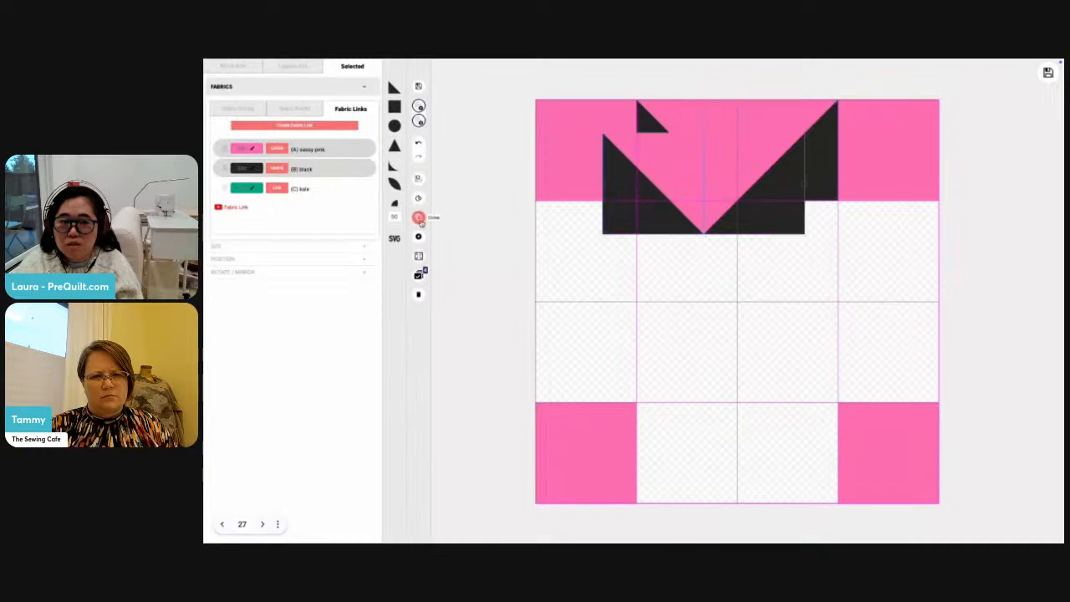
left_click(418, 199)
left_click(418, 199)
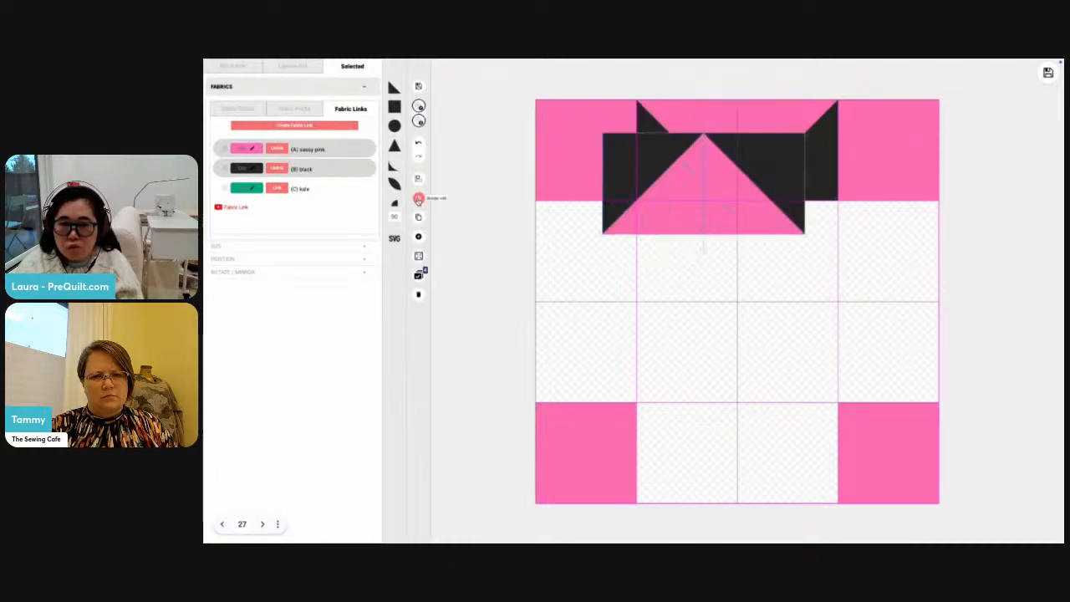
left_click_drag(632, 181, 671, 457)
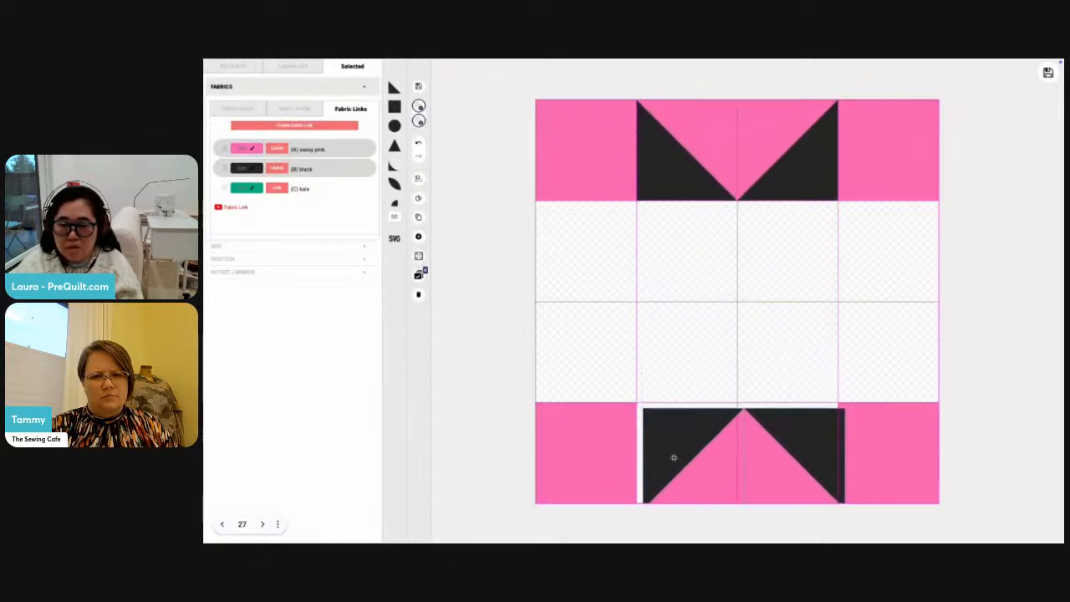
Step: Add a pink triangle, rotate it to point at the block's centre, and stretch it across the left column's two middle cells
left_click(698, 346)
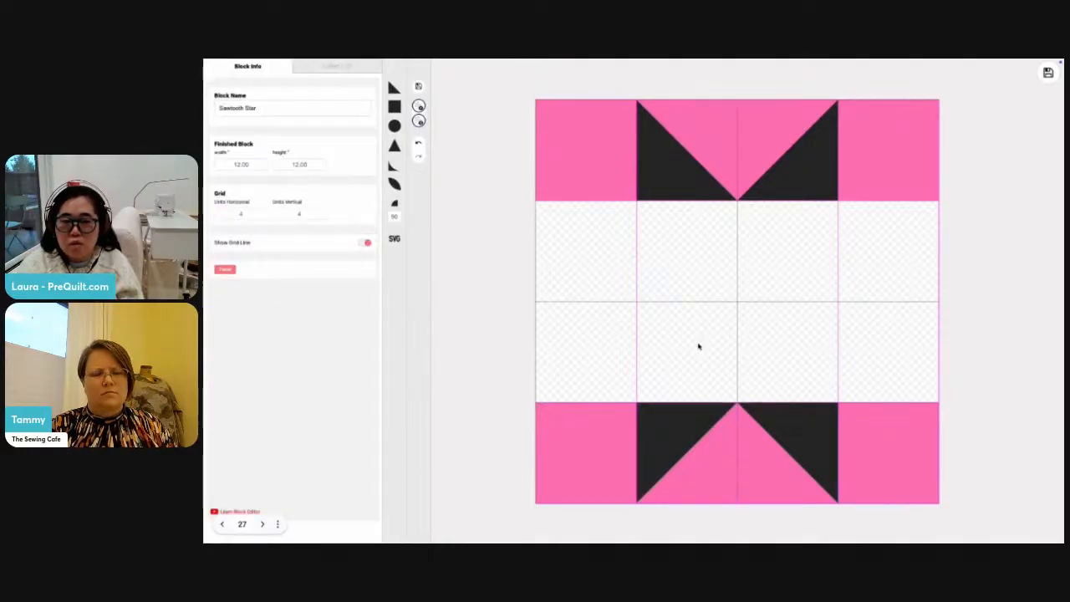
left_click(395, 146)
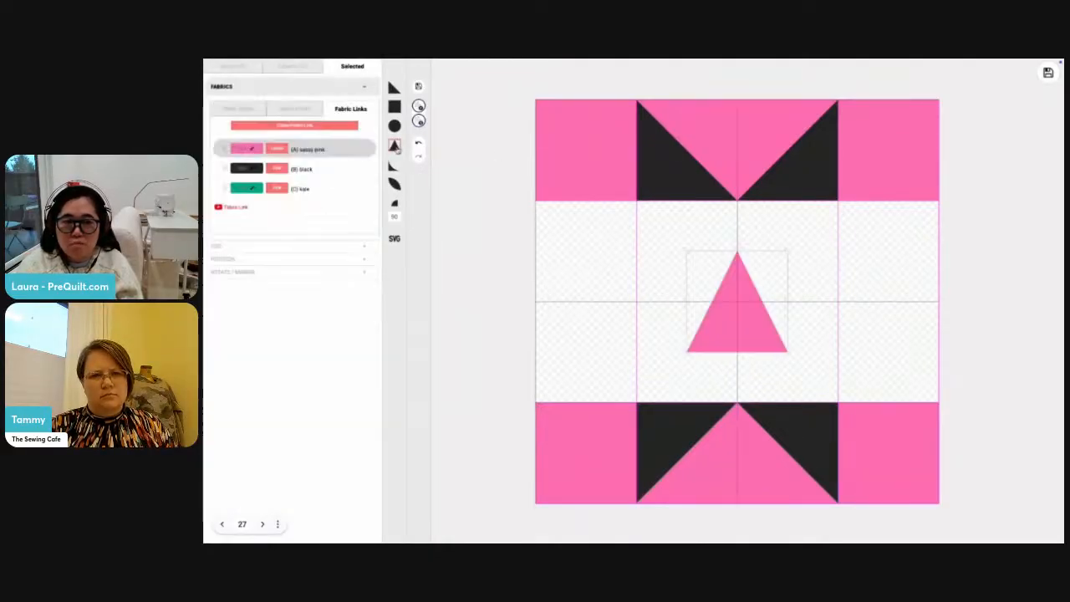
left_click(419, 198)
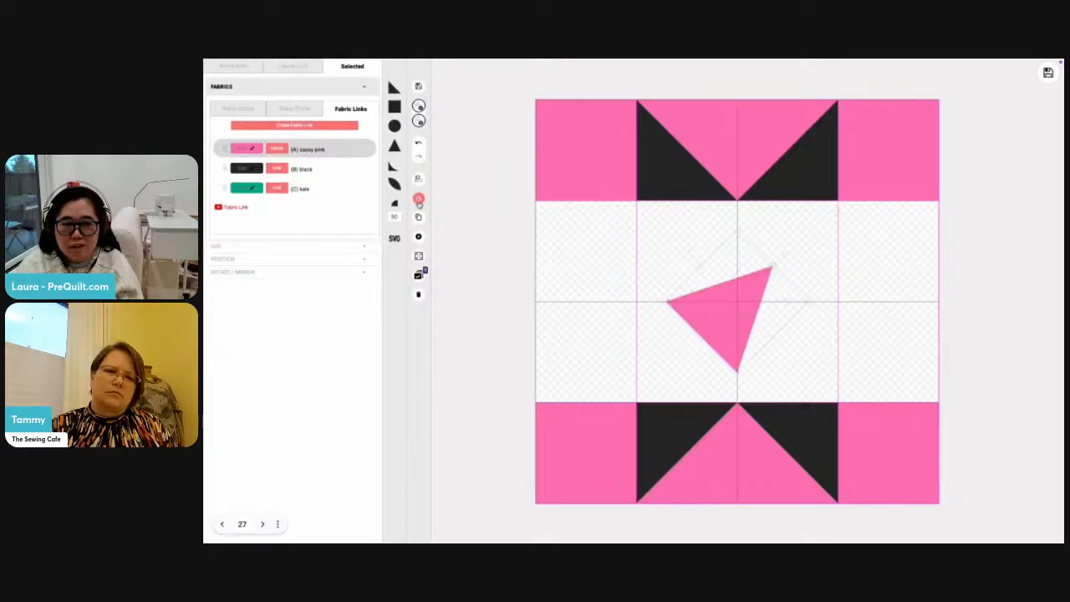
left_click_drag(729, 312, 585, 270)
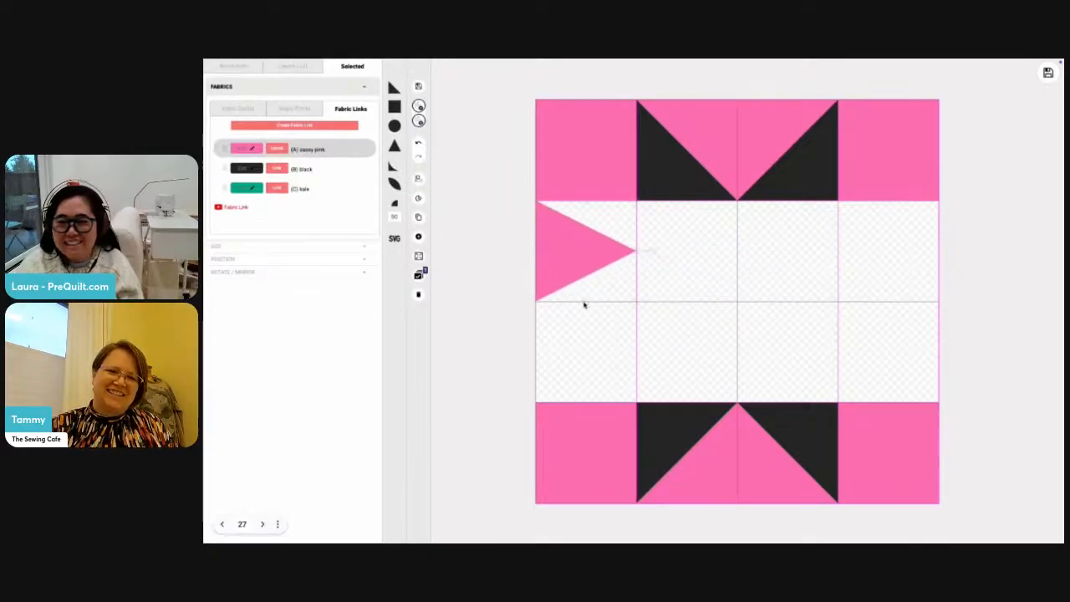
left_click_drag(584, 301, 586, 394)
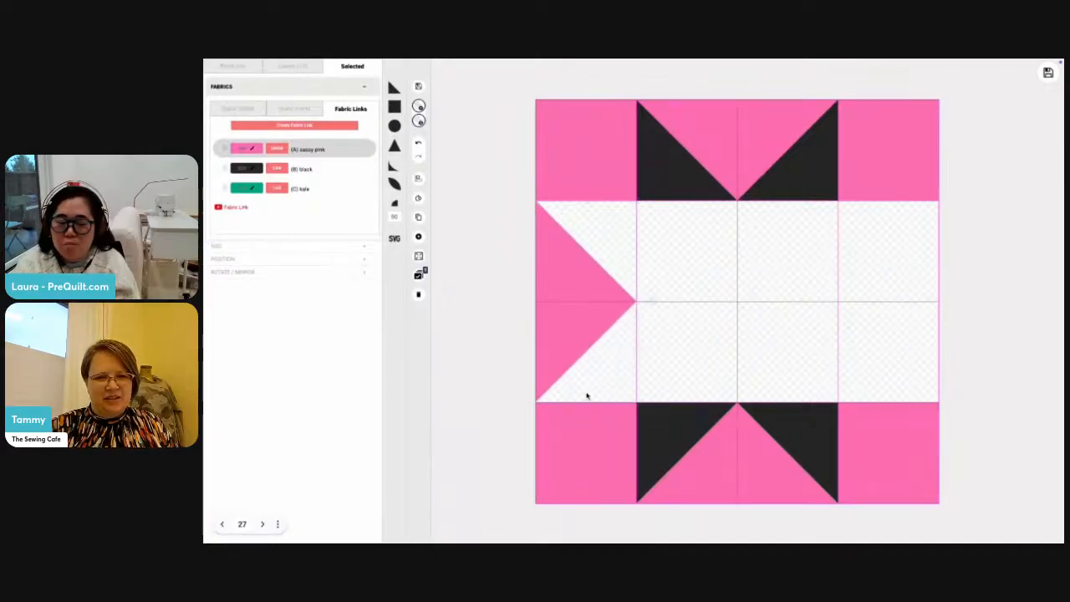
left_click(668, 359)
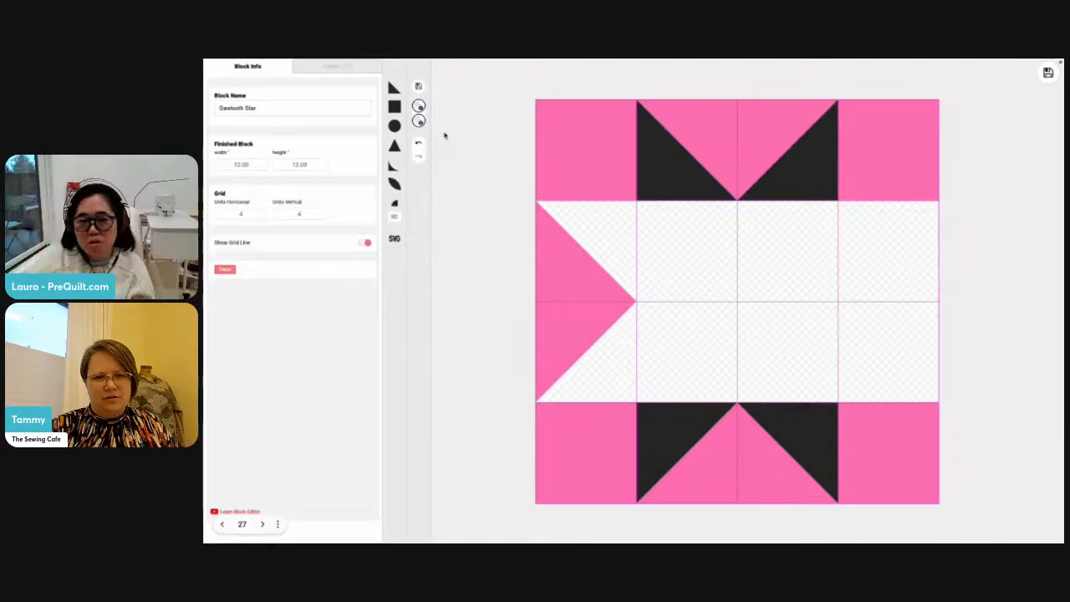
Step: Add a half-square triangle in black, rotate it, and fit it above the pink triangle in the second row's first cell
left_click(395, 88)
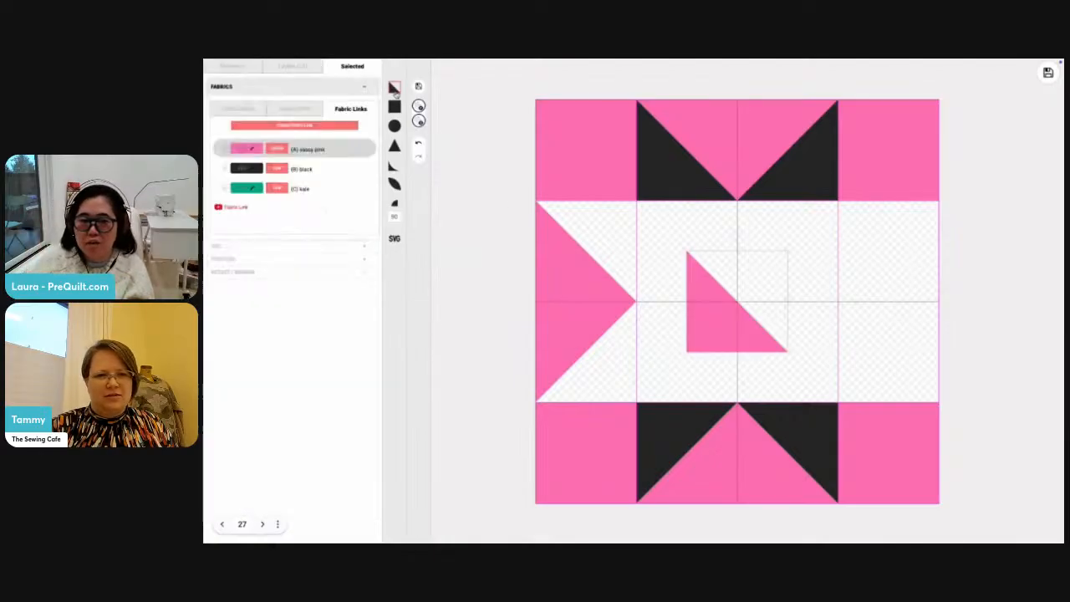
left_click(278, 169)
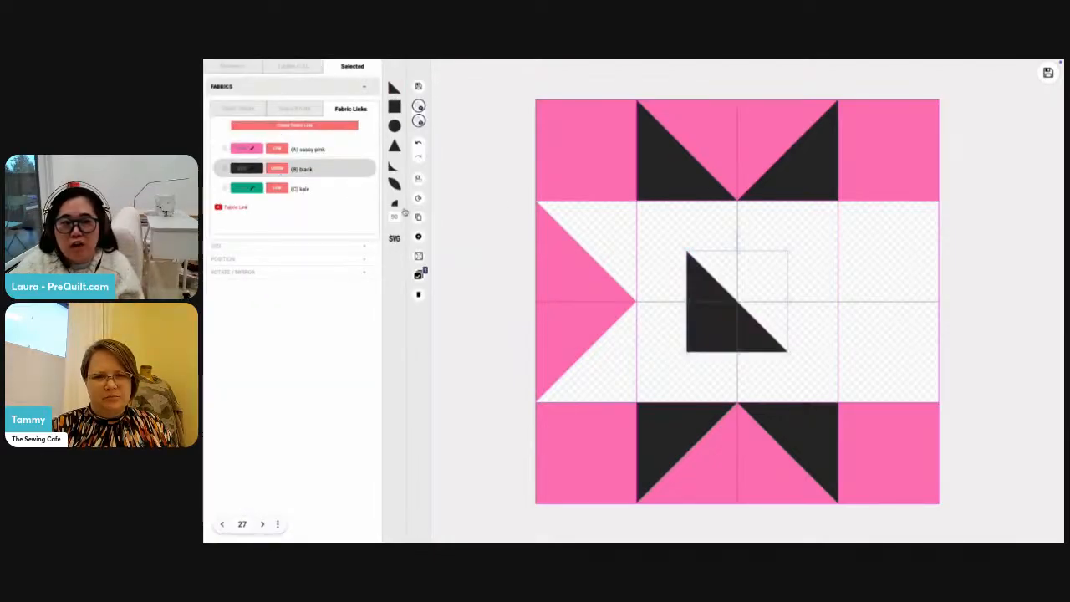
left_click(418, 201)
left_click(418, 201)
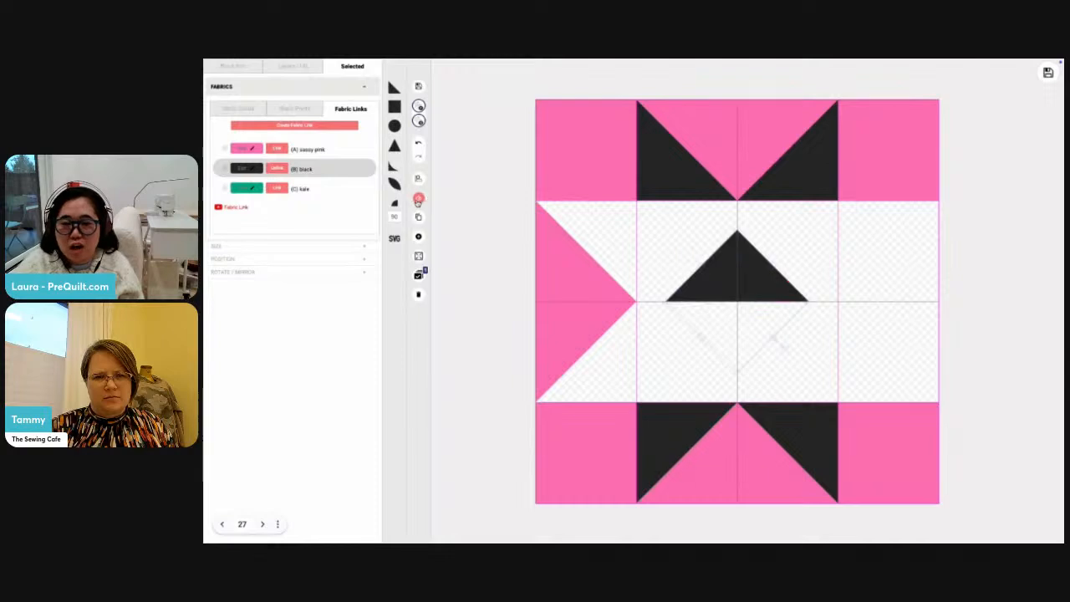
left_click(418, 201)
left_click_drag(746, 272, 593, 224)
Step: Clone the black triangle, rotate the copy to mirror the original, and place it in the third row's first cell
left_click(418, 216)
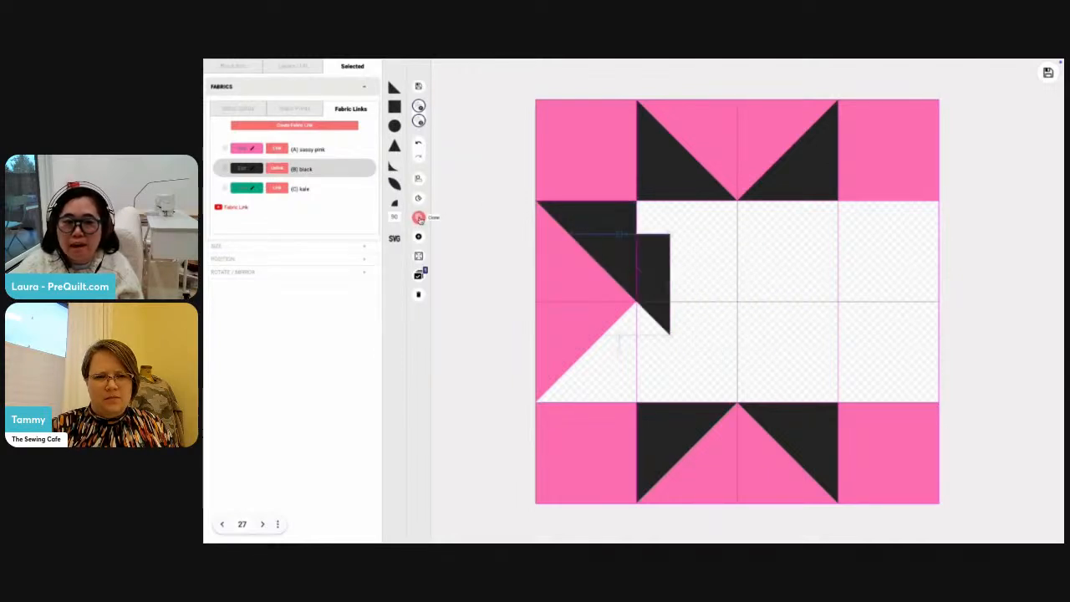
left_click(418, 199)
left_click(418, 200)
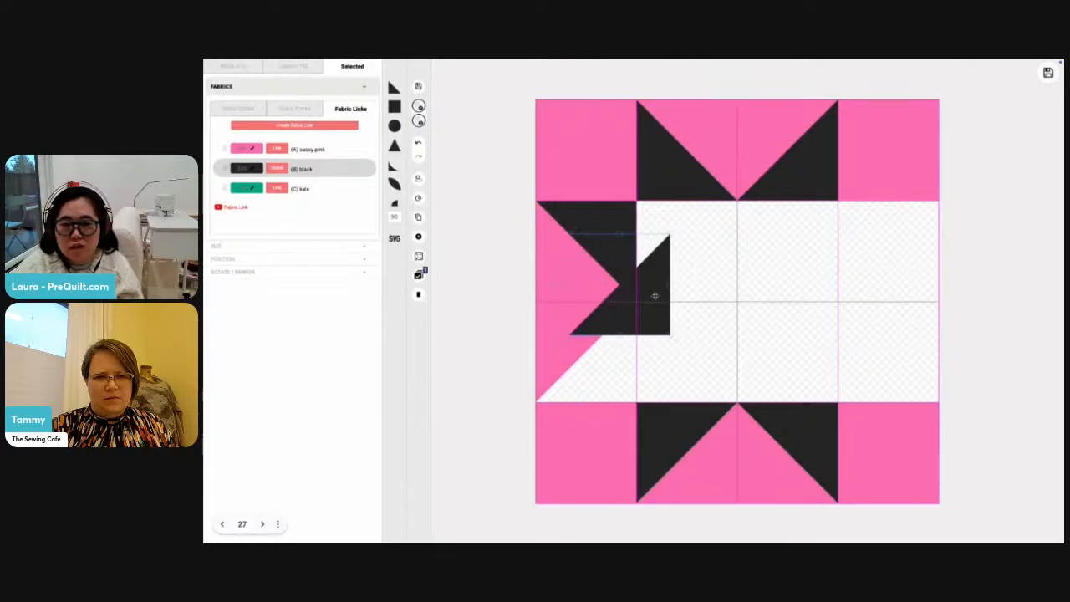
left_click_drag(654, 296, 644, 355)
Step: Clone the left column's pink and black triangles together, rotate the copy 180 degrees, and place it in the right column's middle cells
left_click_drag(728, 368, 571, 242)
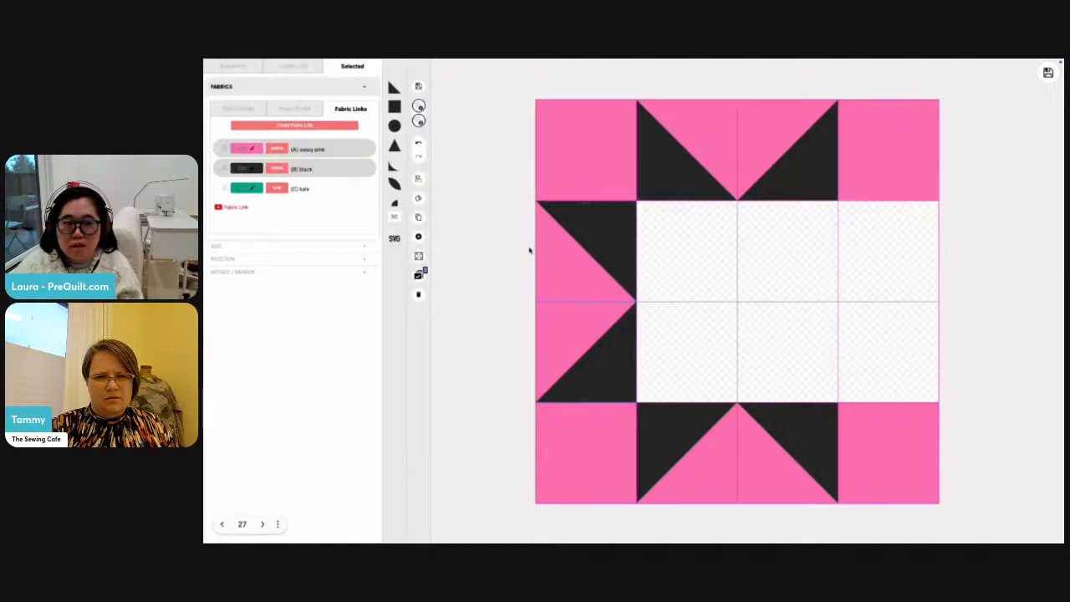
left_click_drag(596, 278, 598, 277)
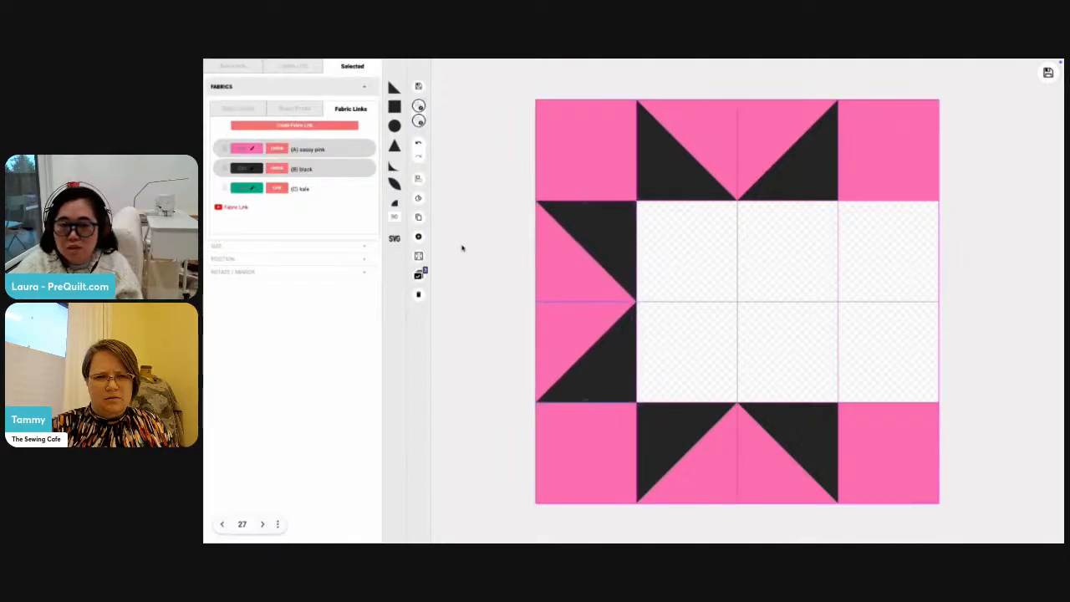
left_click(419, 218)
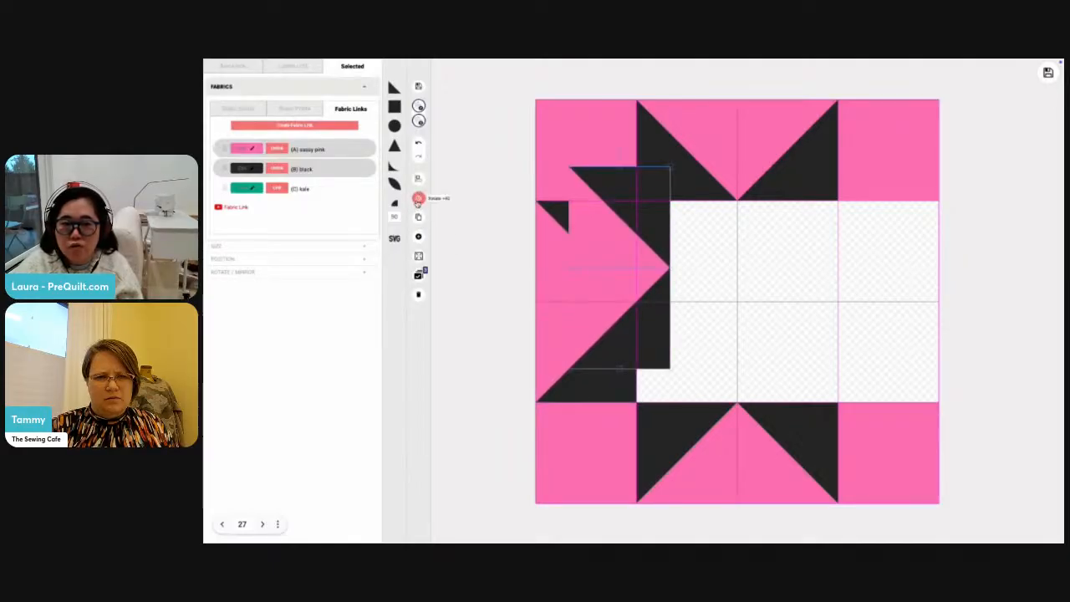
left_click(418, 199)
left_click(418, 199)
left_click(418, 199)
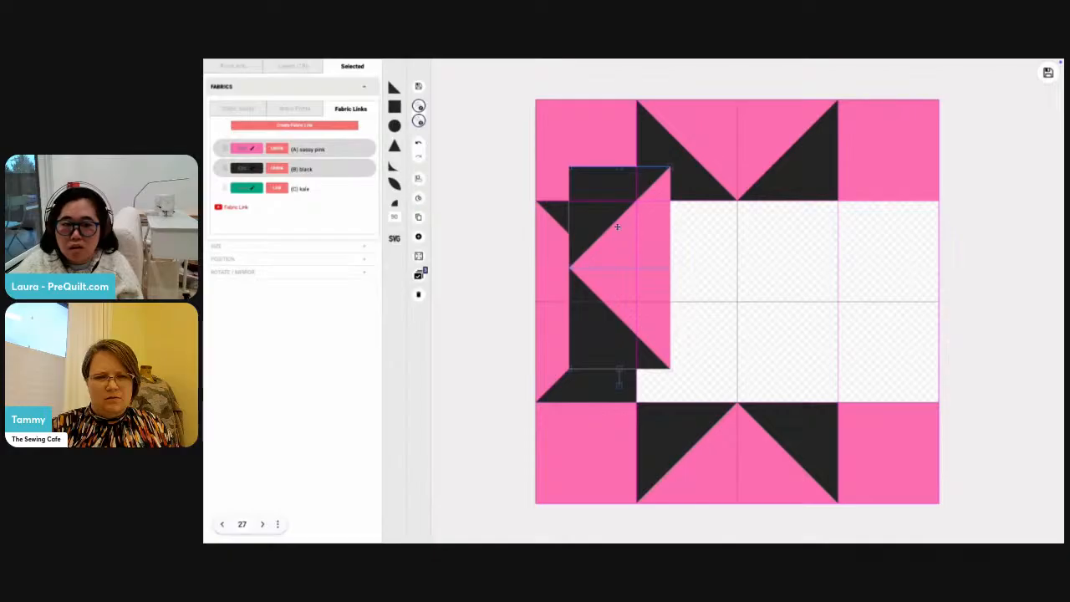
left_click_drag(608, 230, 873, 264)
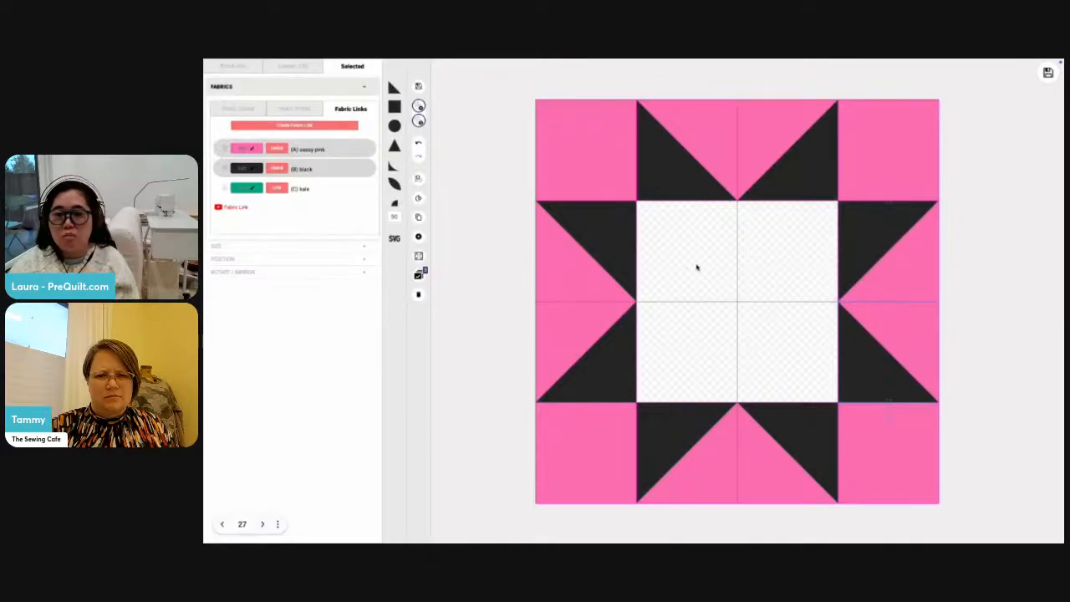
Step: Add a black square and enlarge it to fill the four centre cells of the block
left_click(696, 268)
left_click(393, 107)
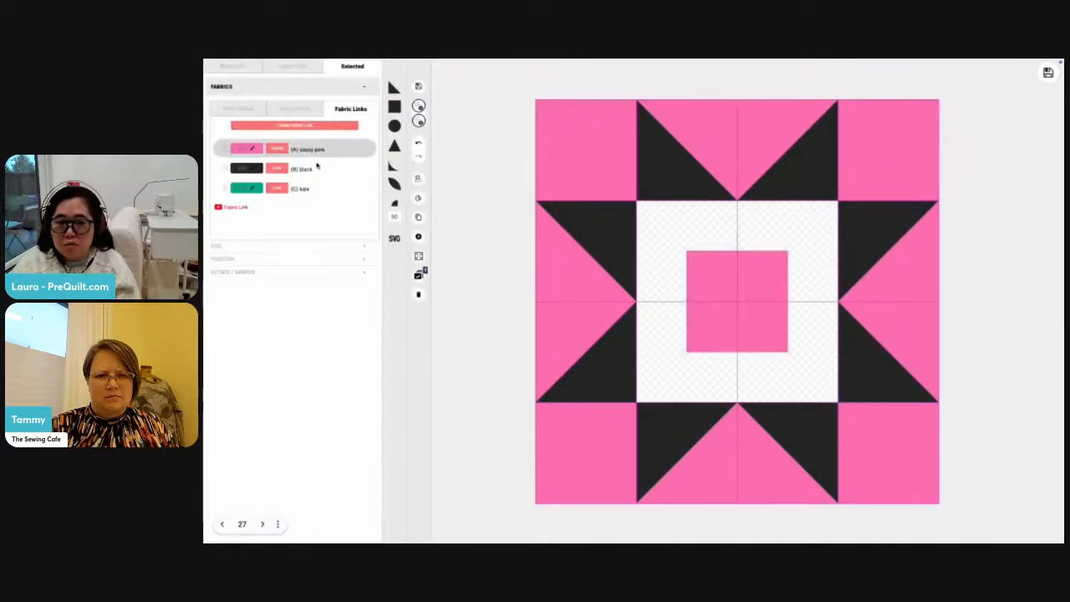
left_click(276, 169)
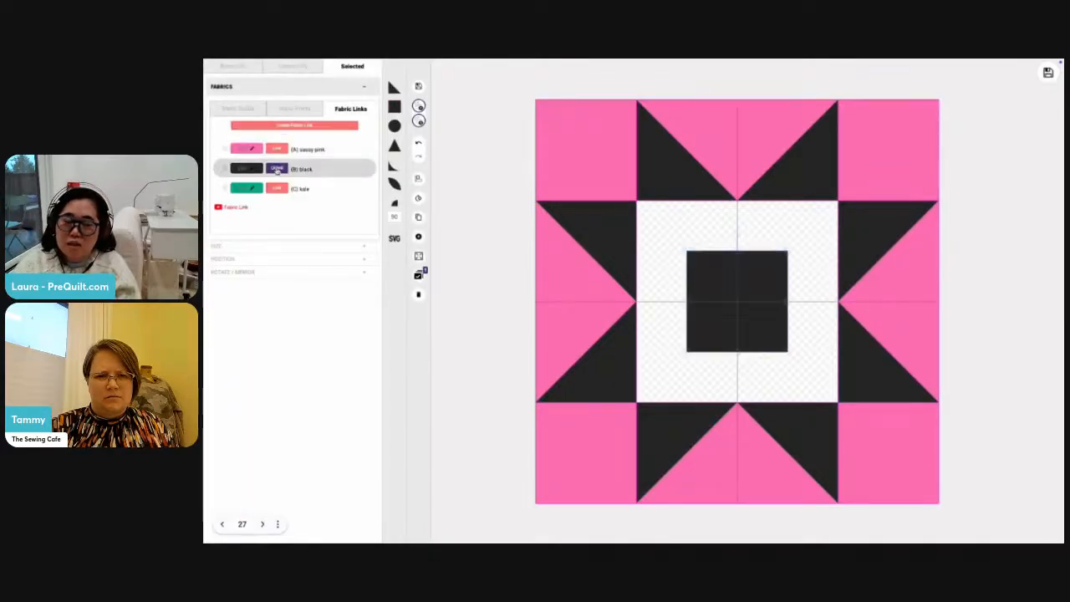
left_click_drag(724, 318, 669, 272)
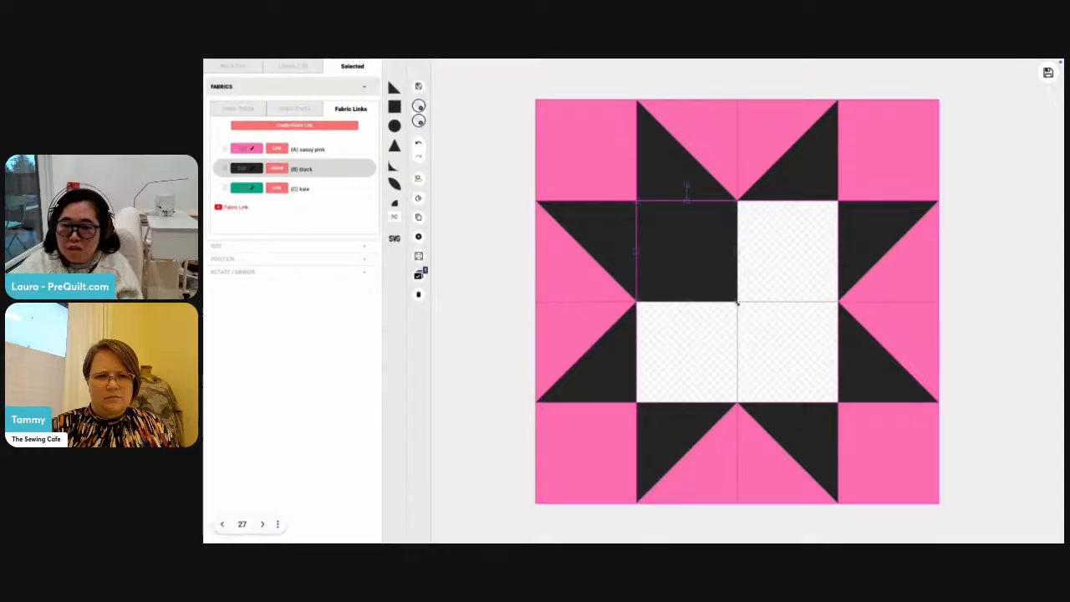
left_click_drag(737, 303, 824, 399)
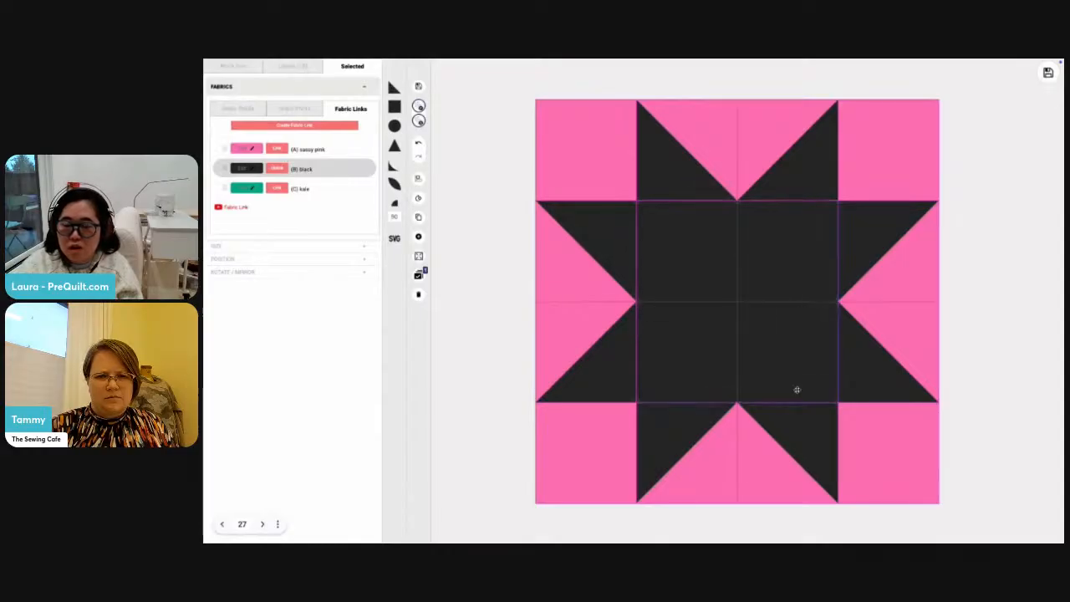
Step: Save the Sawtooth Star block and add it to every cell of the 5 by 5 quilt
left_click(1047, 73)
left_click(1022, 96)
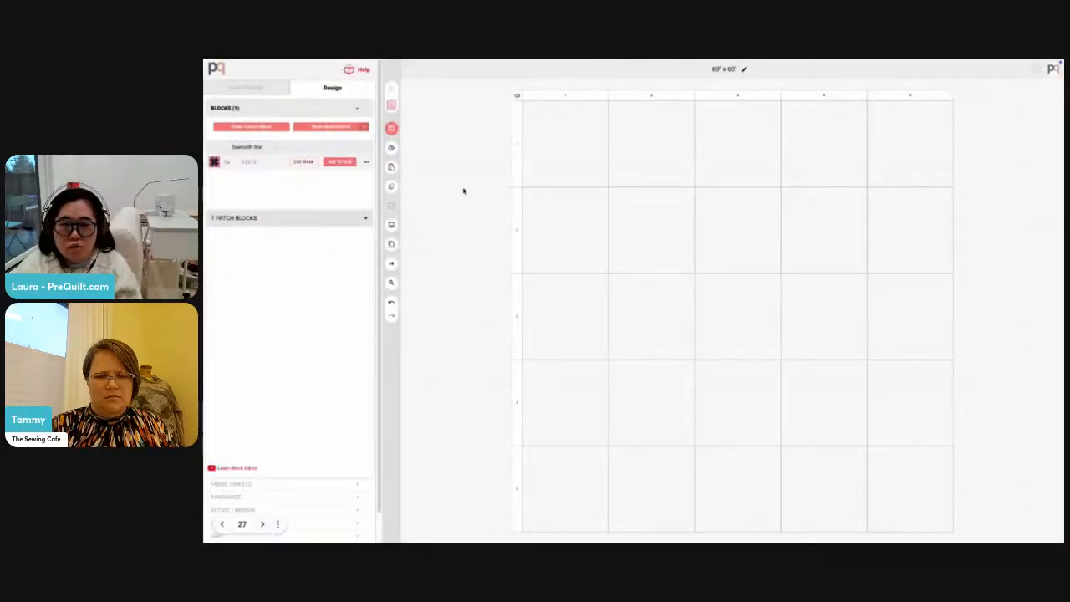
left_click(518, 97)
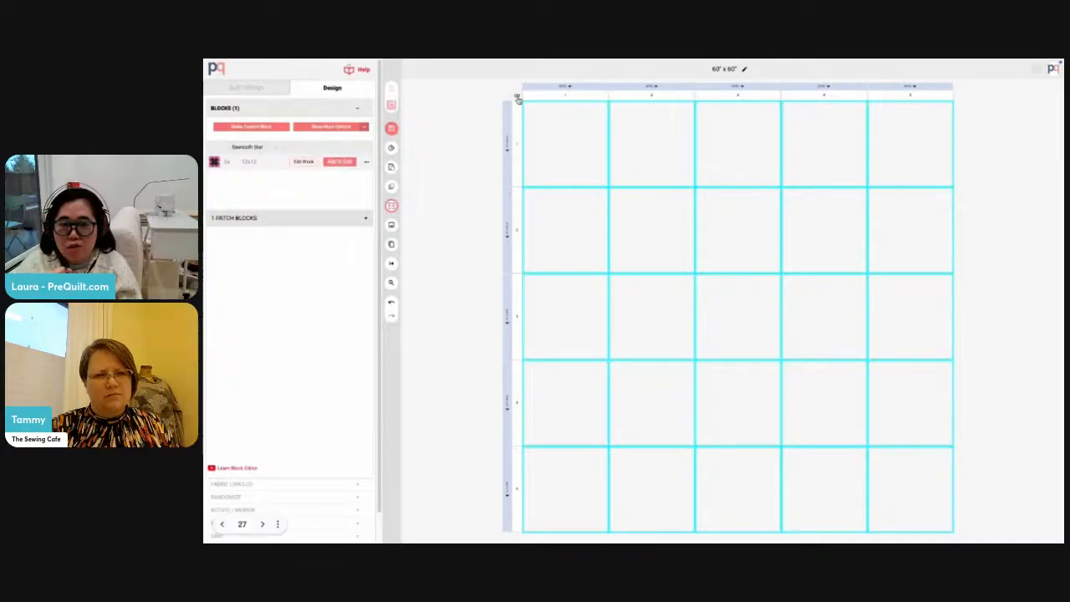
left_click(340, 162)
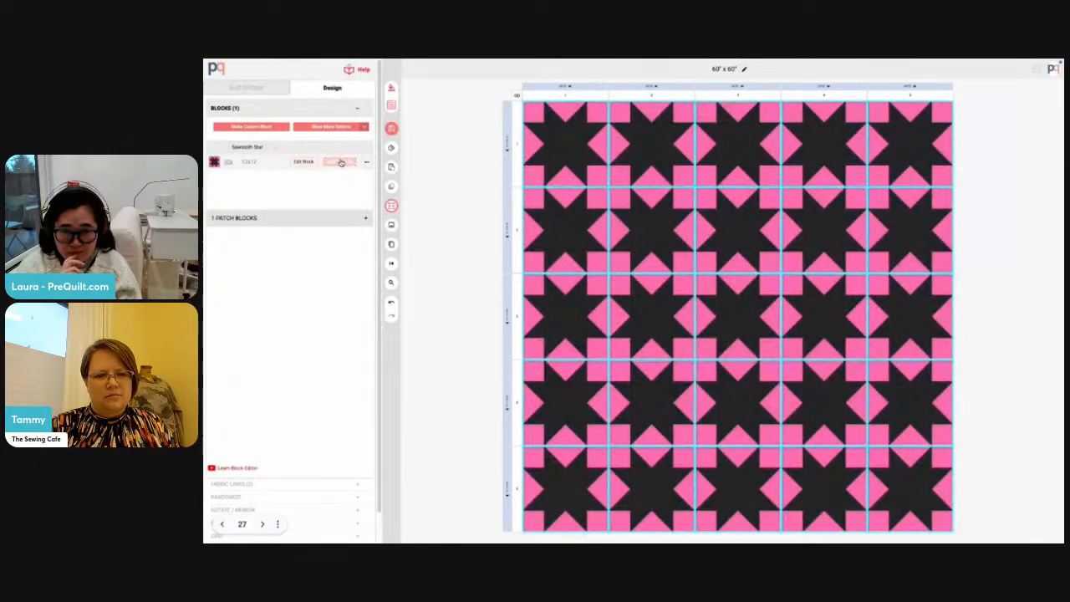
left_click(459, 195)
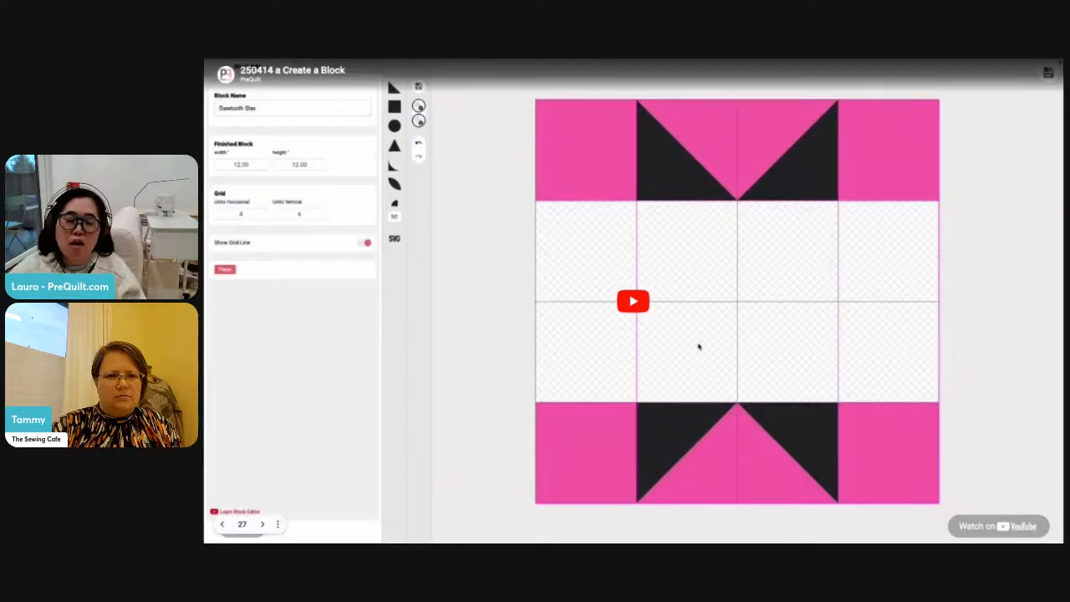
key("Right")
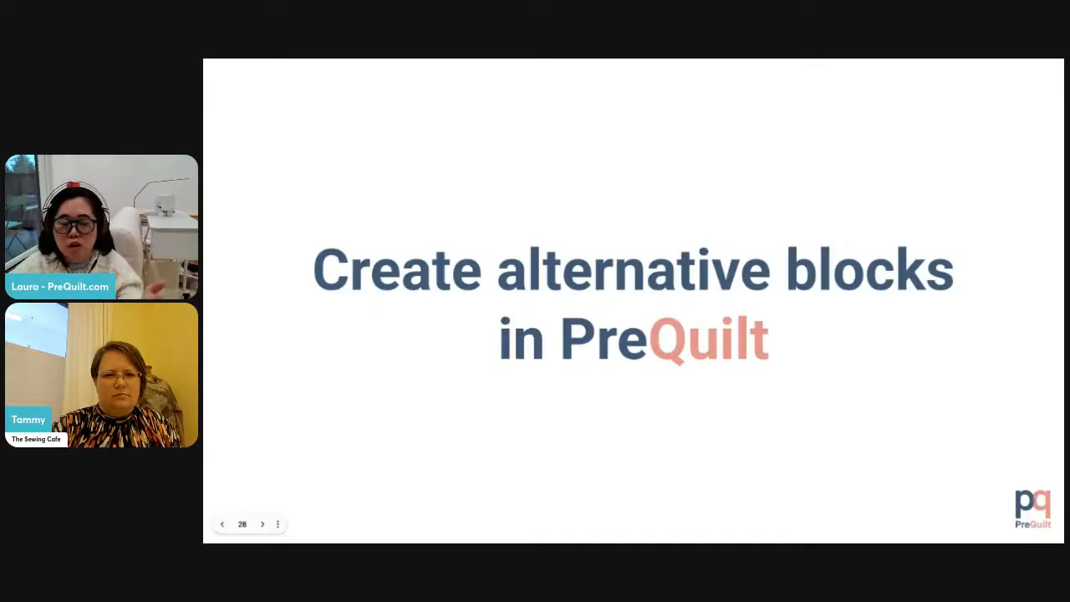
key("Right")
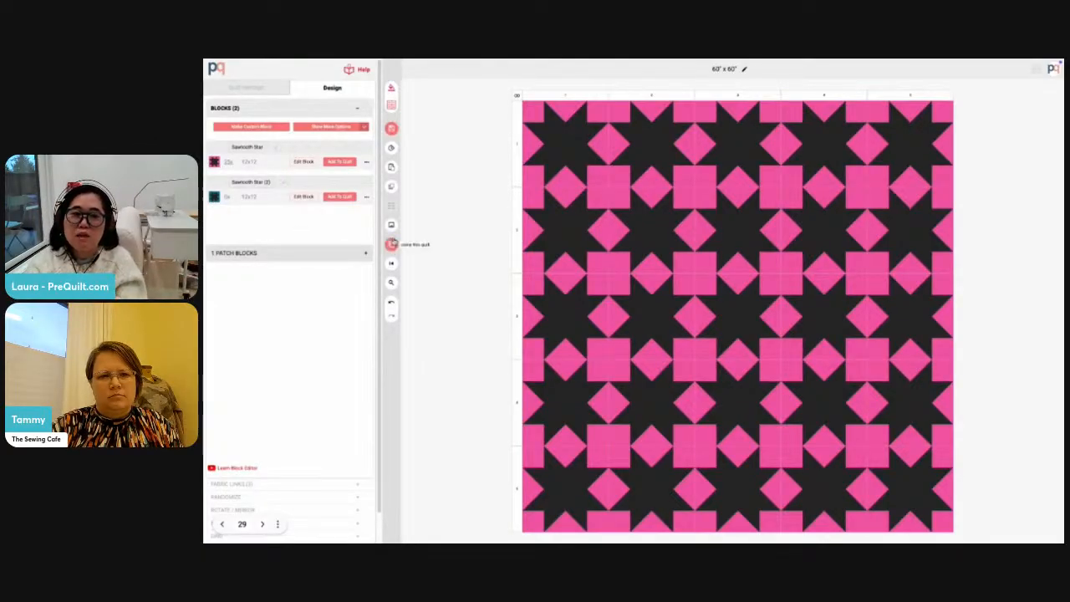
Step: Select the quilt's cells with the Checker Odd pattern and fill them with the teal Sawtooth Star (2) block
left_click(391, 187)
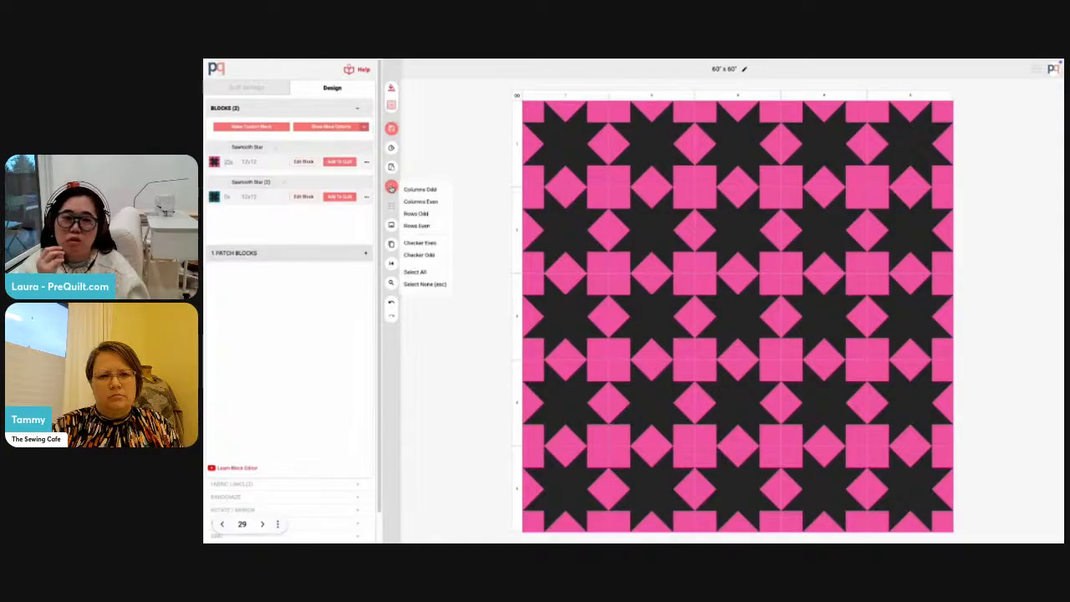
left_click(418, 253)
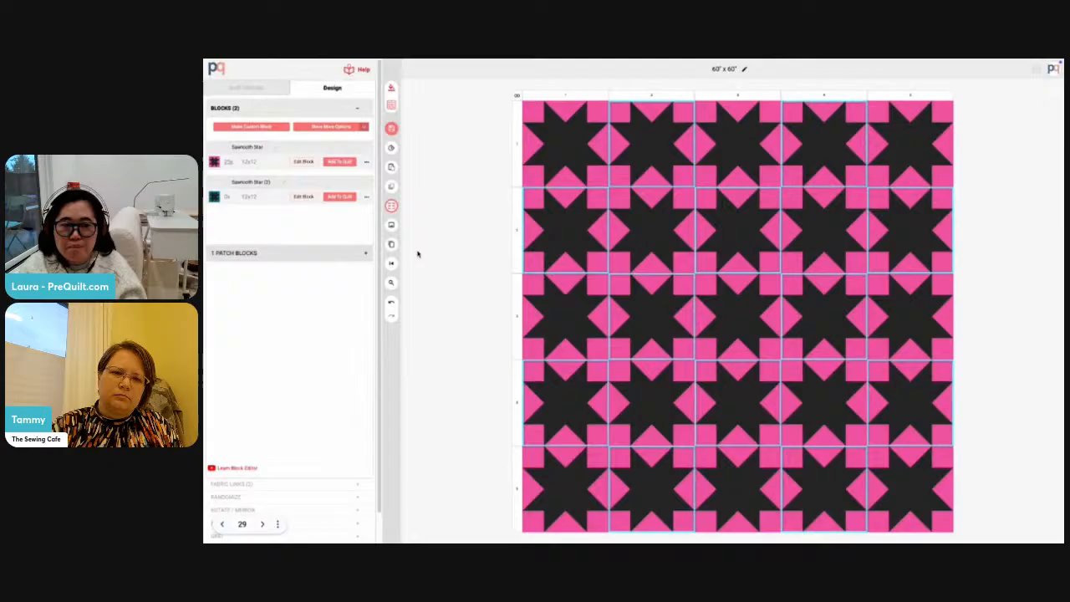
left_click(341, 197)
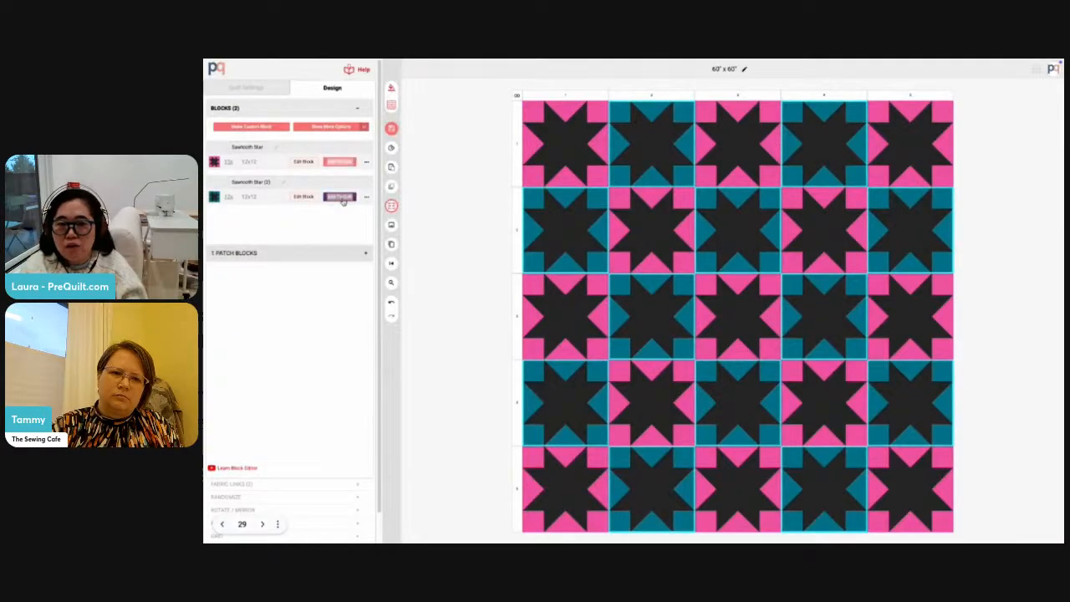
left_click(448, 221)
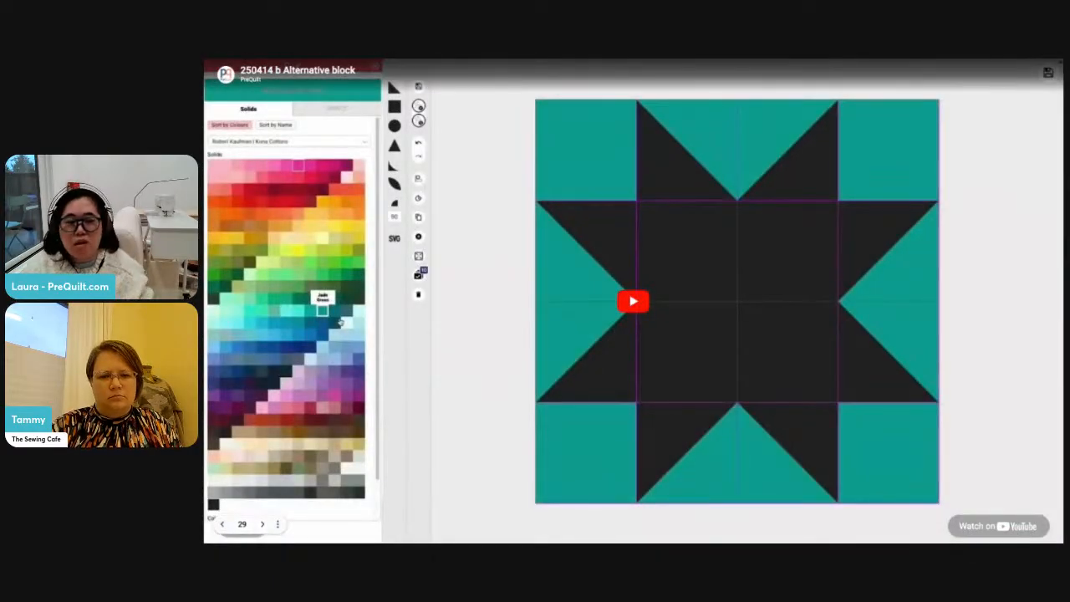
key("Right")
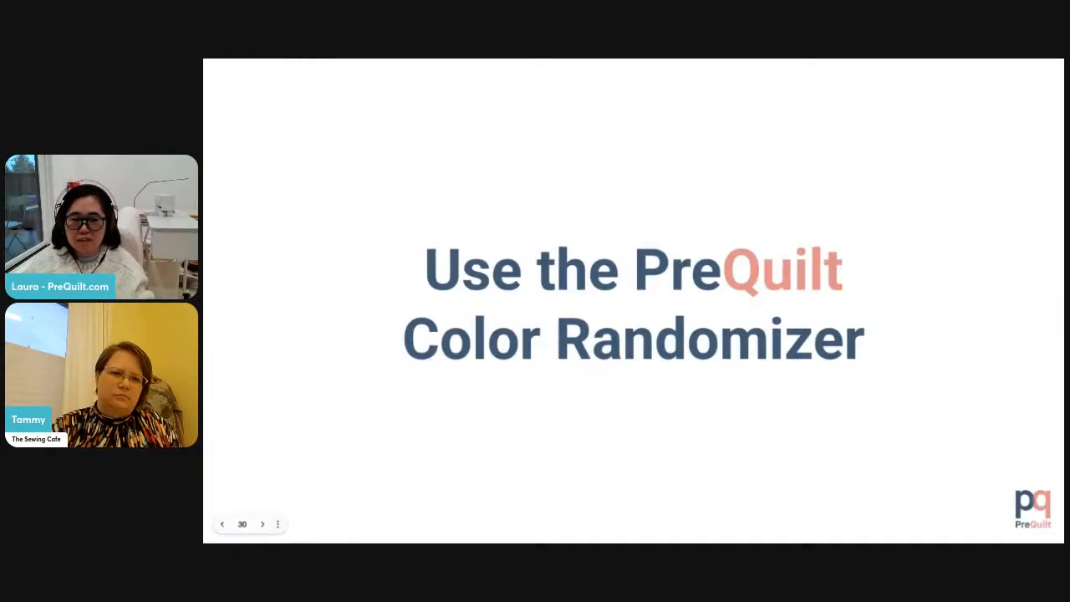
key("Right")
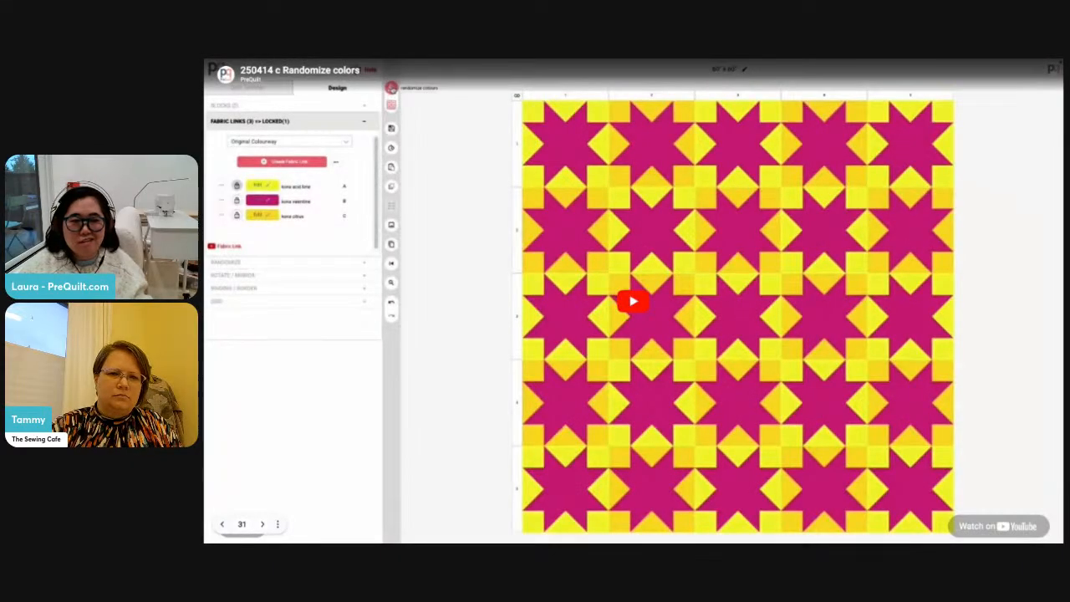
key("Right")
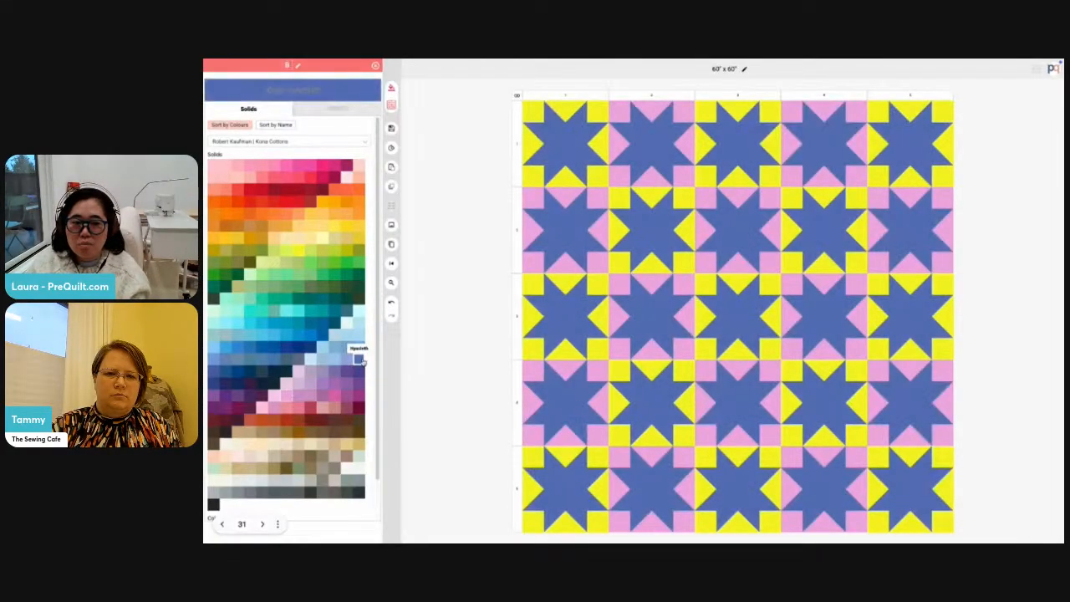
Step: Set fabric B to Kona Hyacinth and open the quilt's download overview
left_click(361, 360)
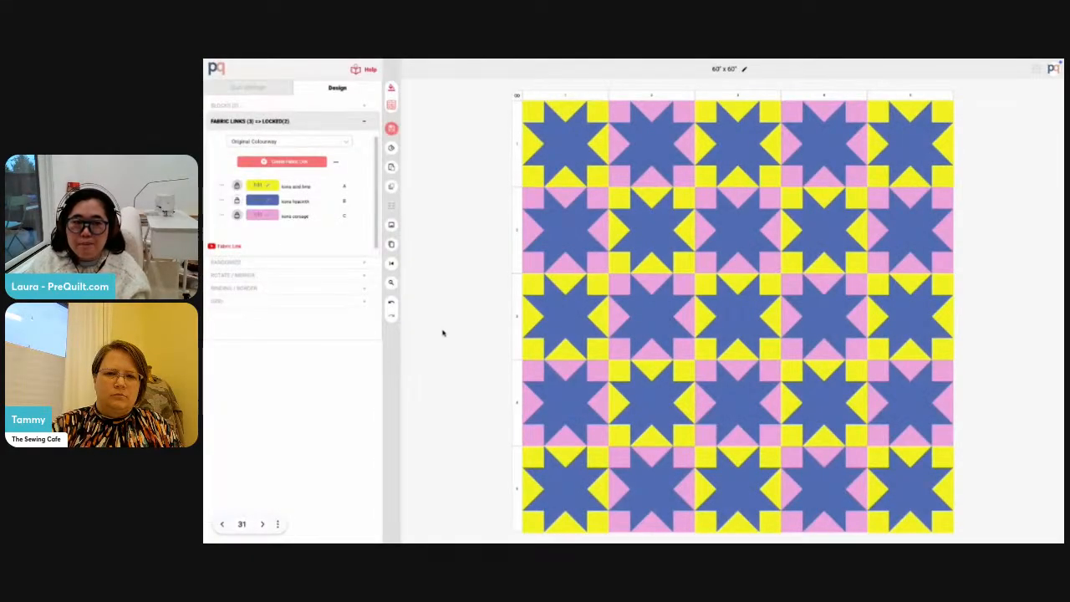
left_click(392, 225)
left_click(409, 227)
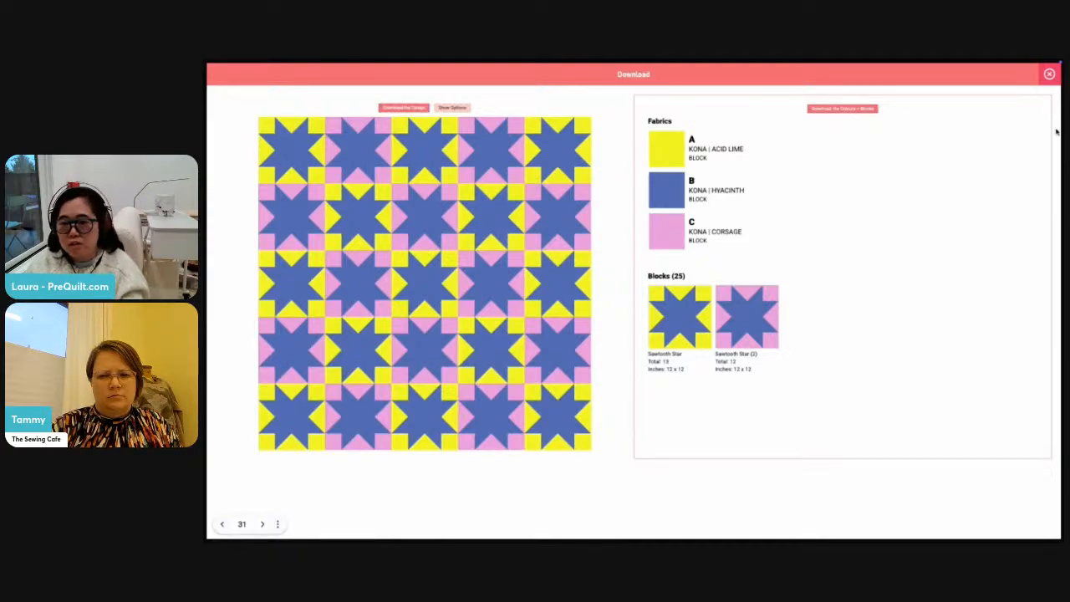
left_click(1049, 73)
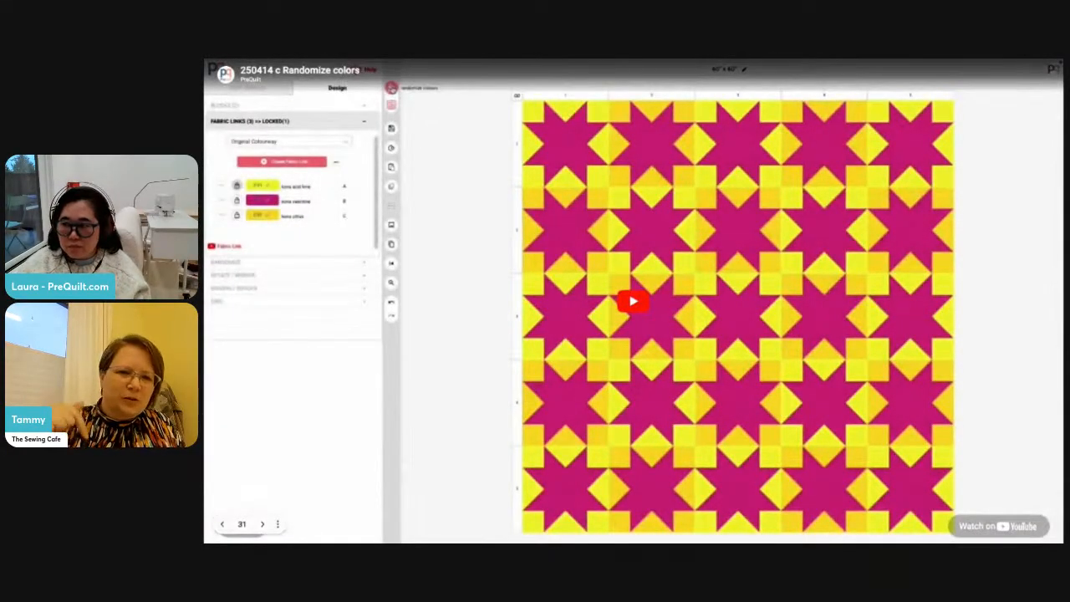
key("Right")
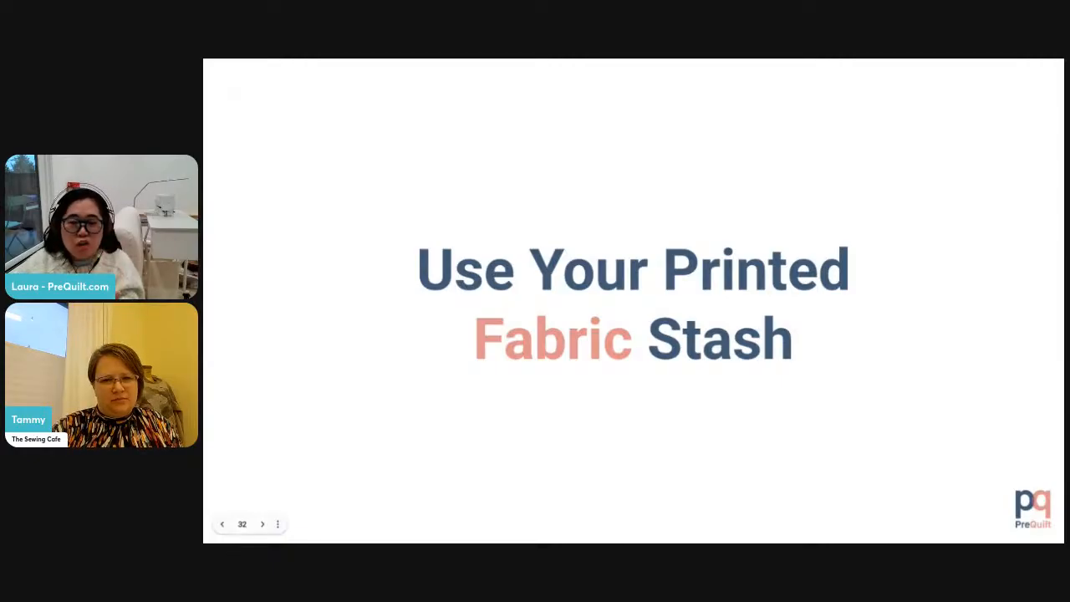
key("Right")
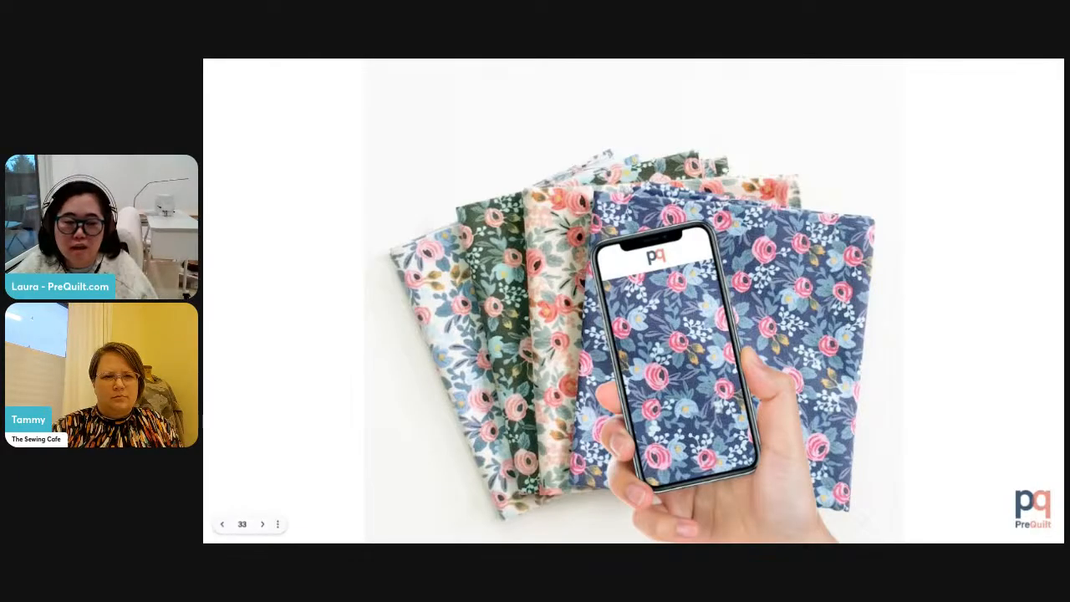
key("Right")
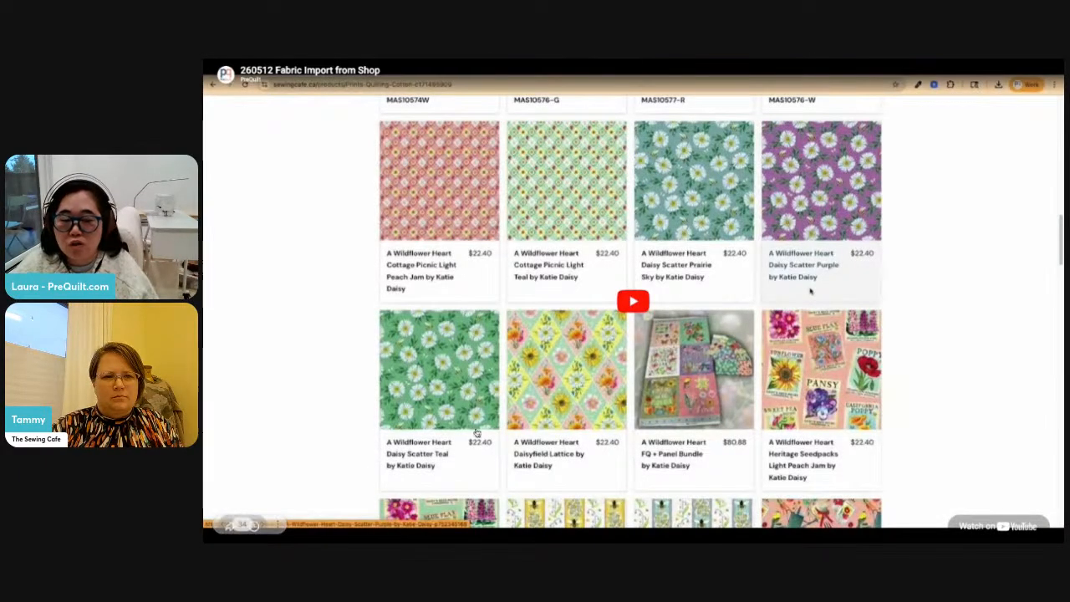
left_click(263, 527)
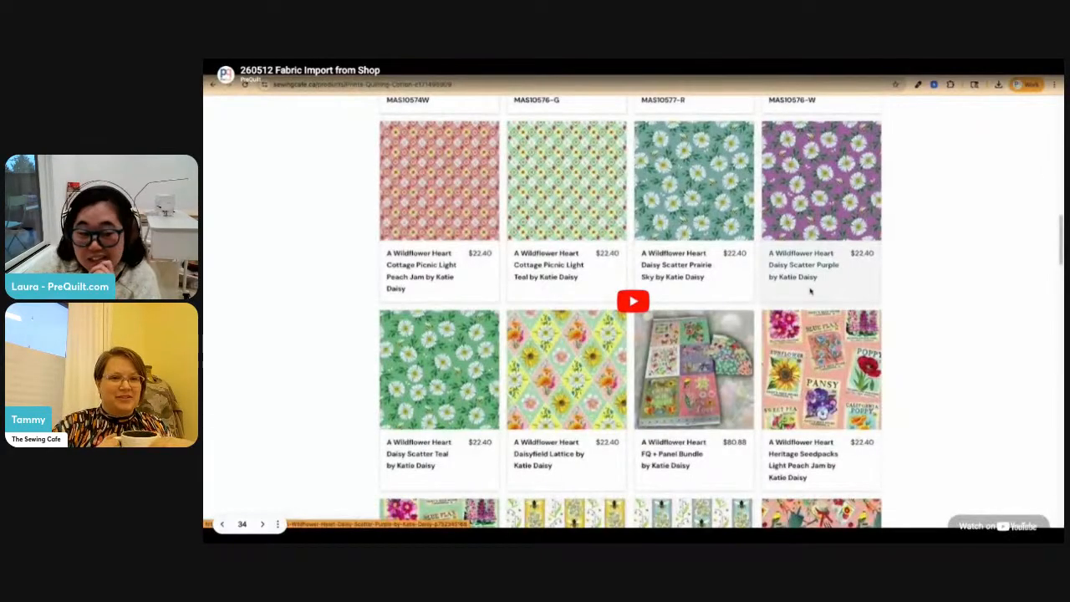
key("Right")
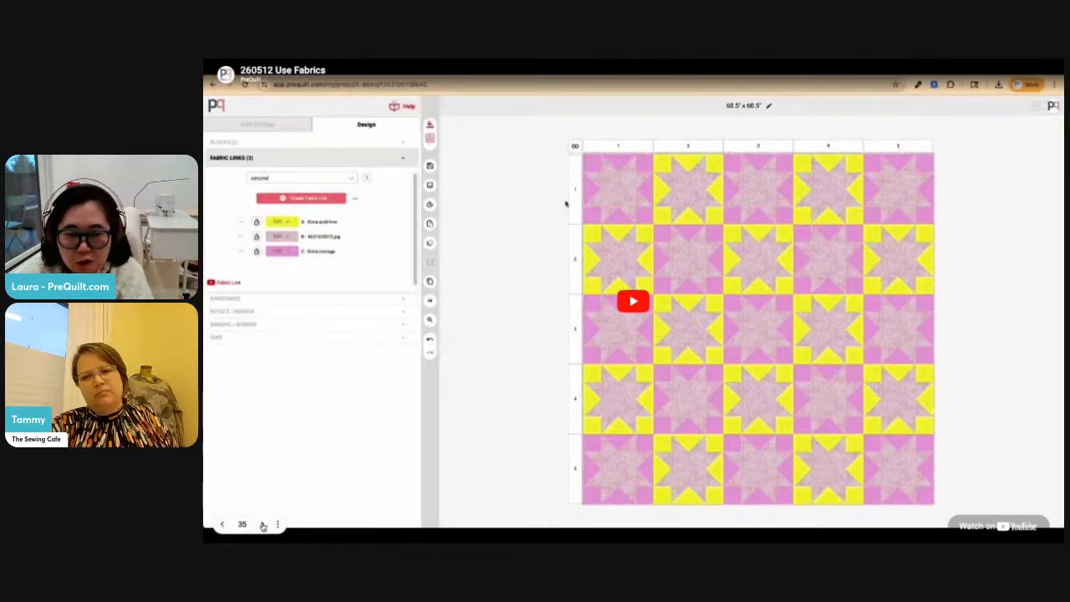
left_click(263, 524)
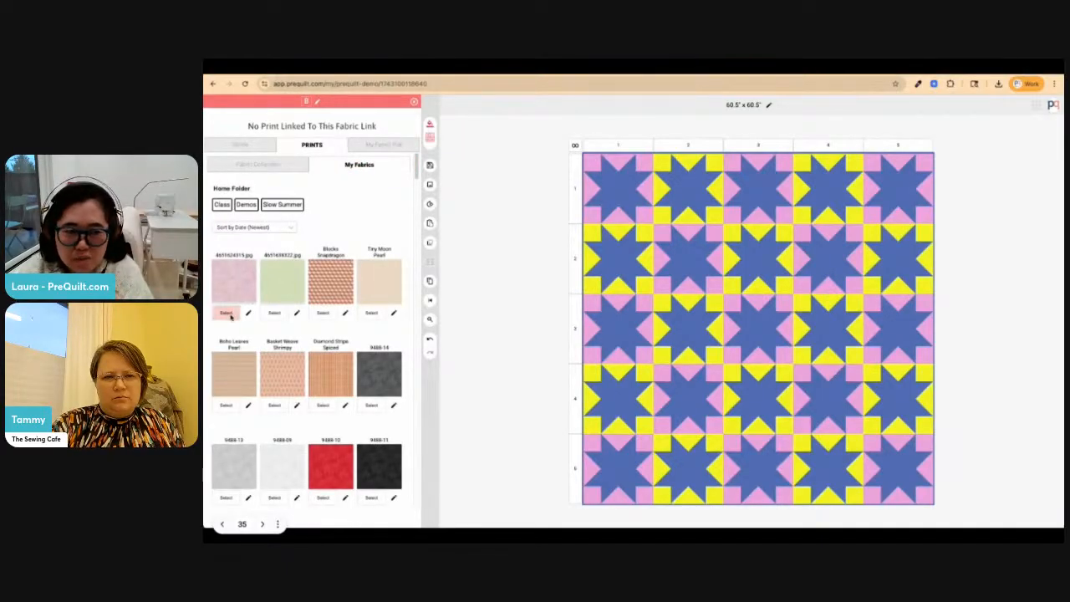
Step: Set fabric B to the 4651624315.jpg print from My Fabrics and lock that fabric link
left_click(227, 314)
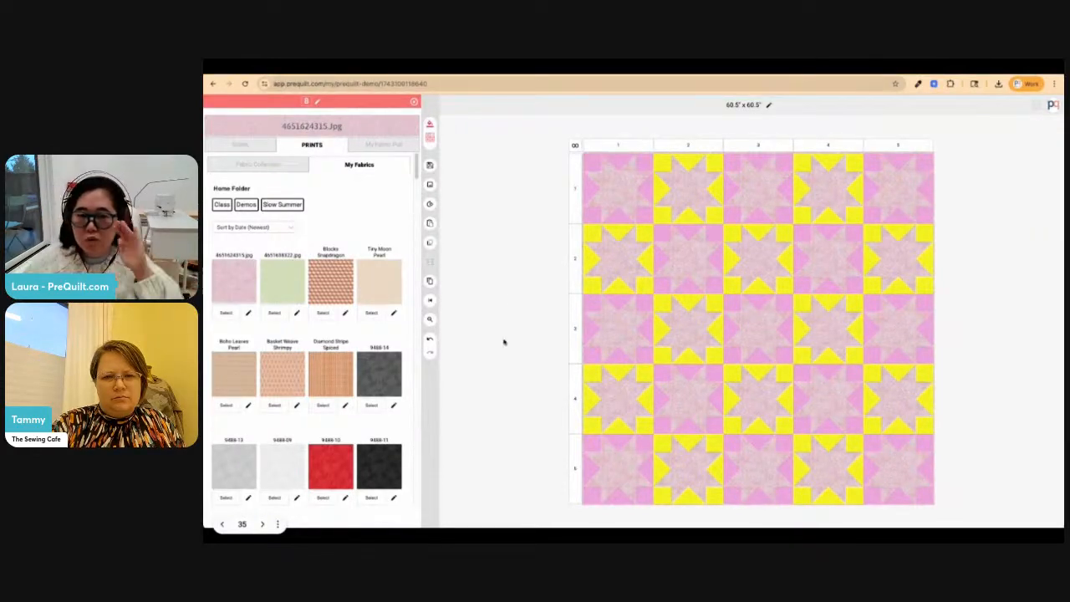
left_click(413, 103)
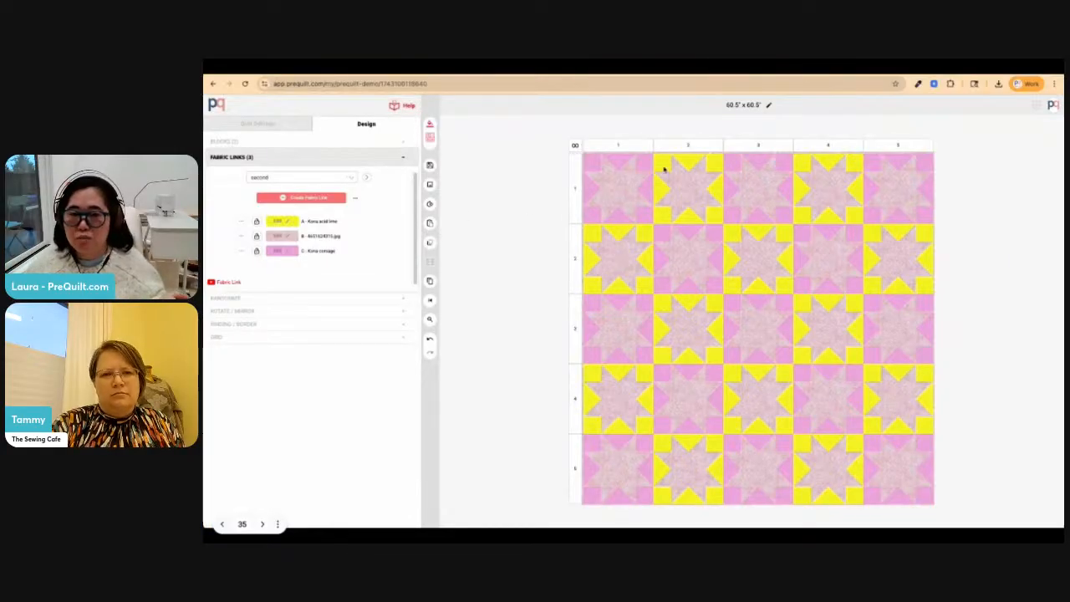
left_click(257, 237)
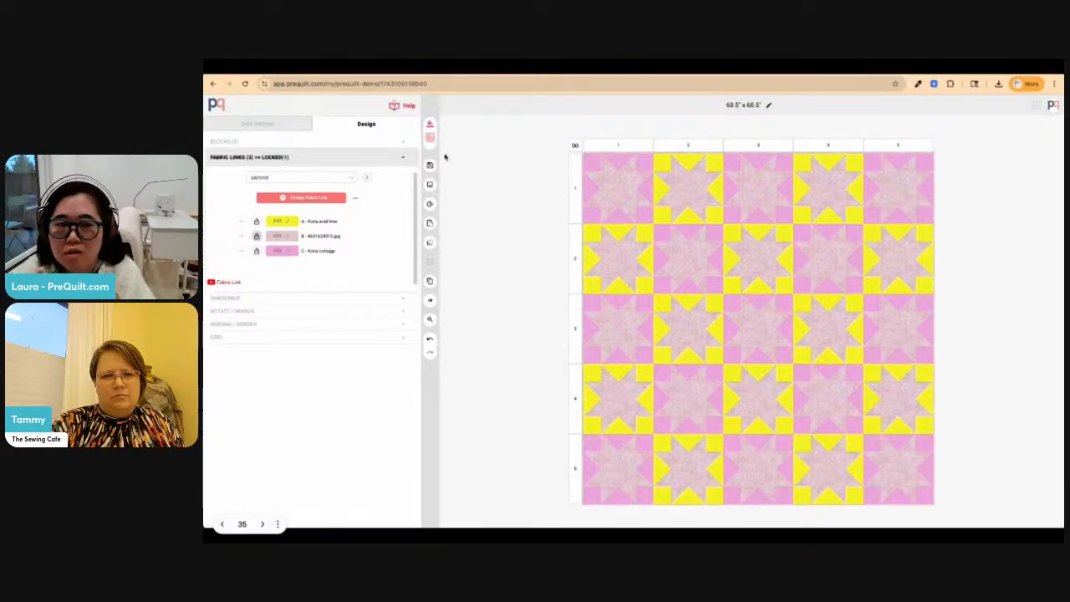
Step: Randomize the unlocked fabric colours, locking fabric C at Andover Smoke and repeating until fabric A is Andover Leaf
left_click(428, 126)
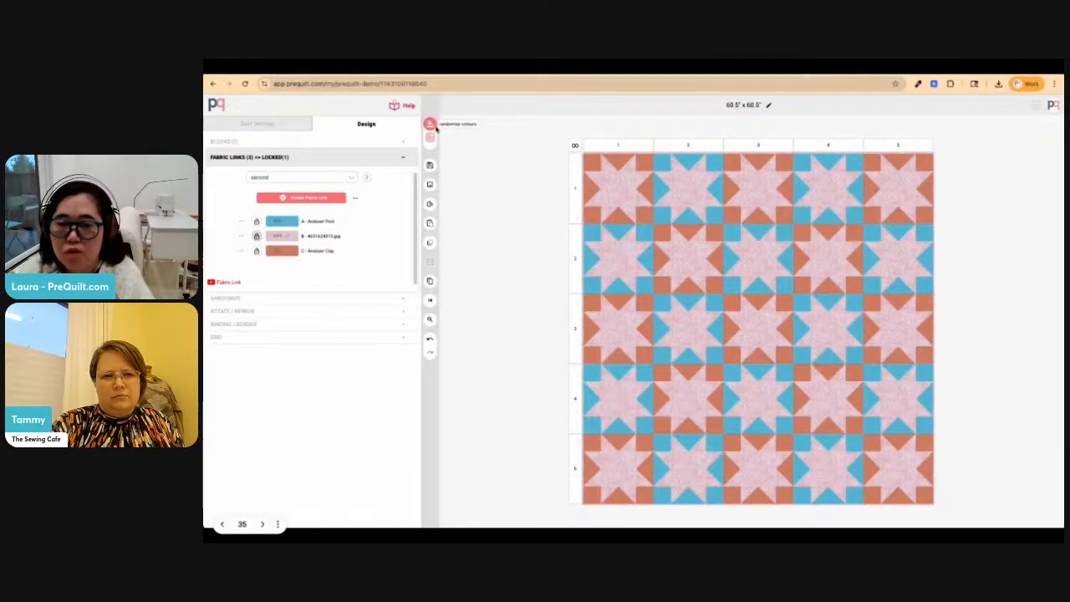
left_click(430, 125)
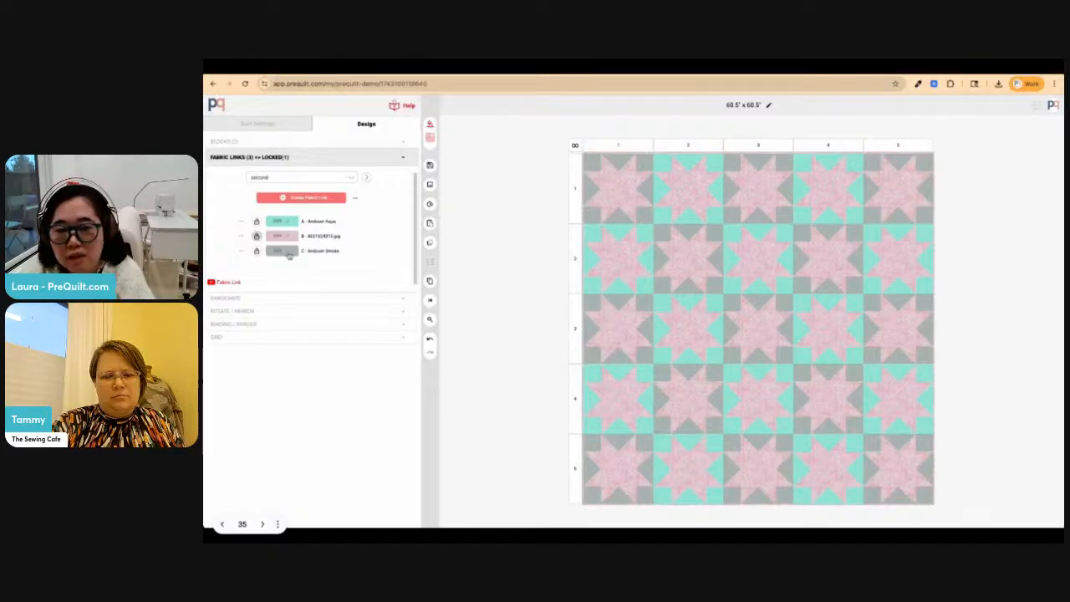
left_click(258, 252)
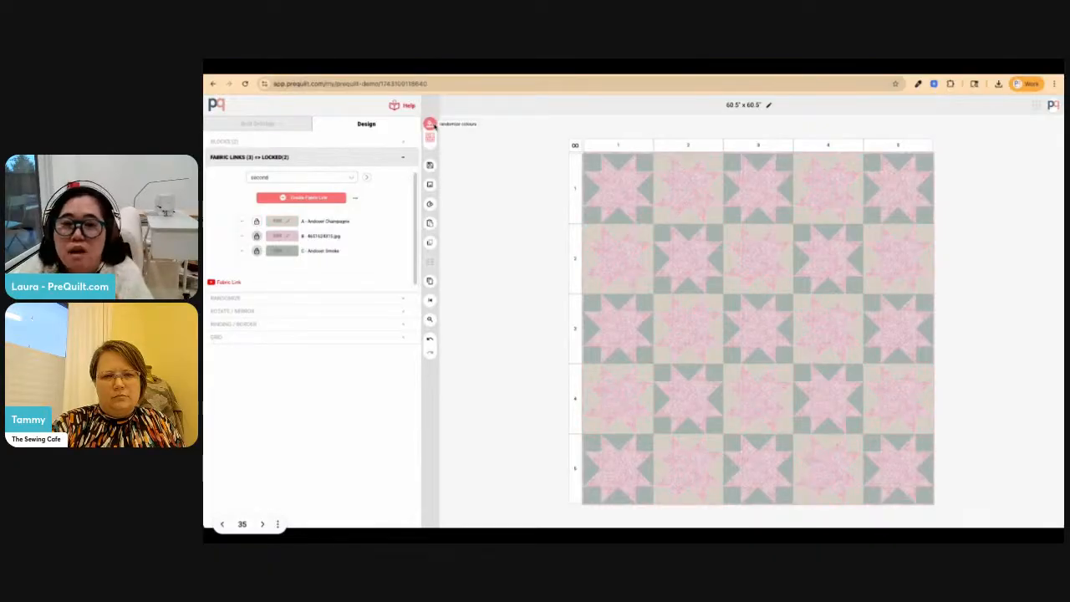
left_click(431, 125)
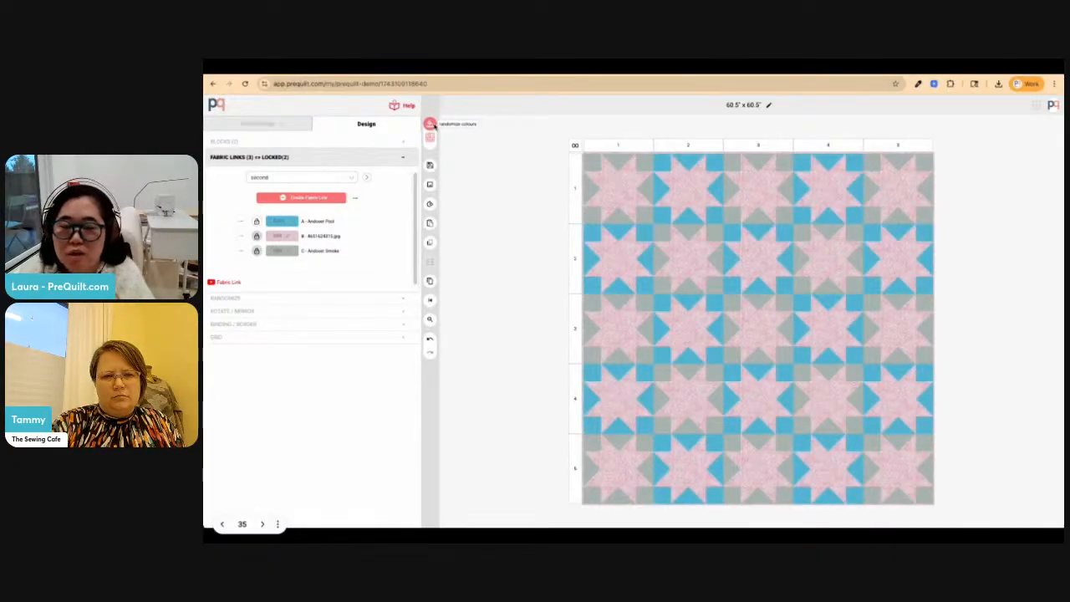
left_click(431, 125)
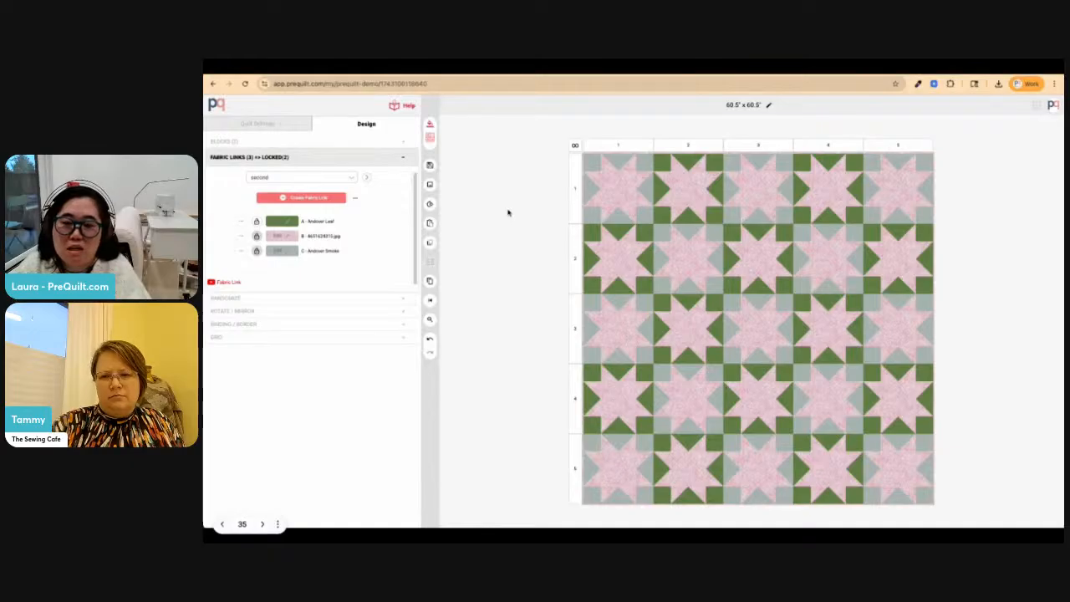
Step: Open the quilt's download overview, review its fabrics and blocks, and close it
left_click(431, 186)
left_click(458, 187)
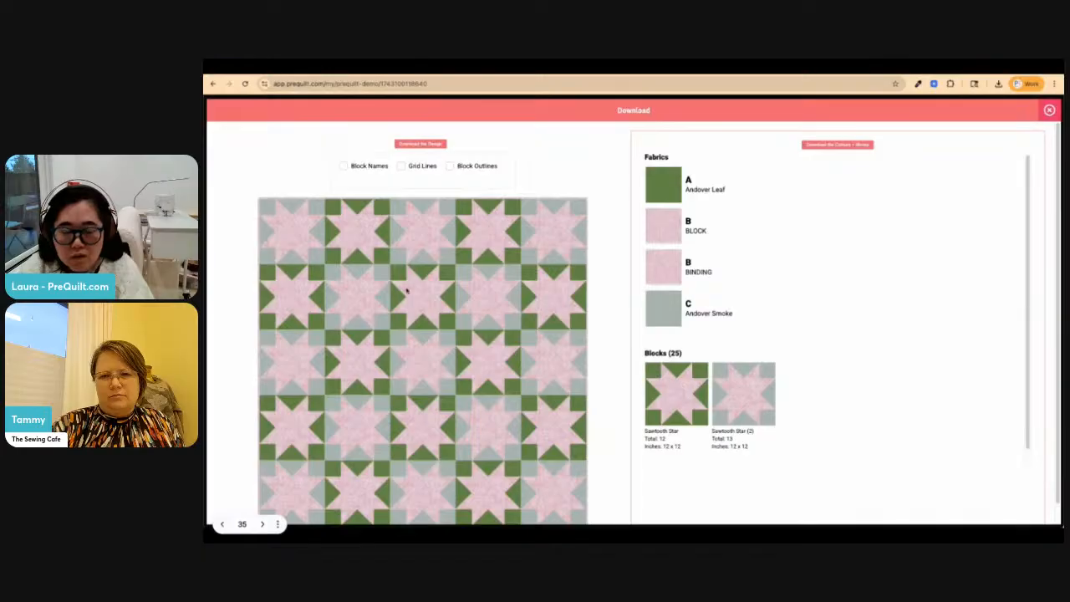
scroll(292, 273, "down", 1)
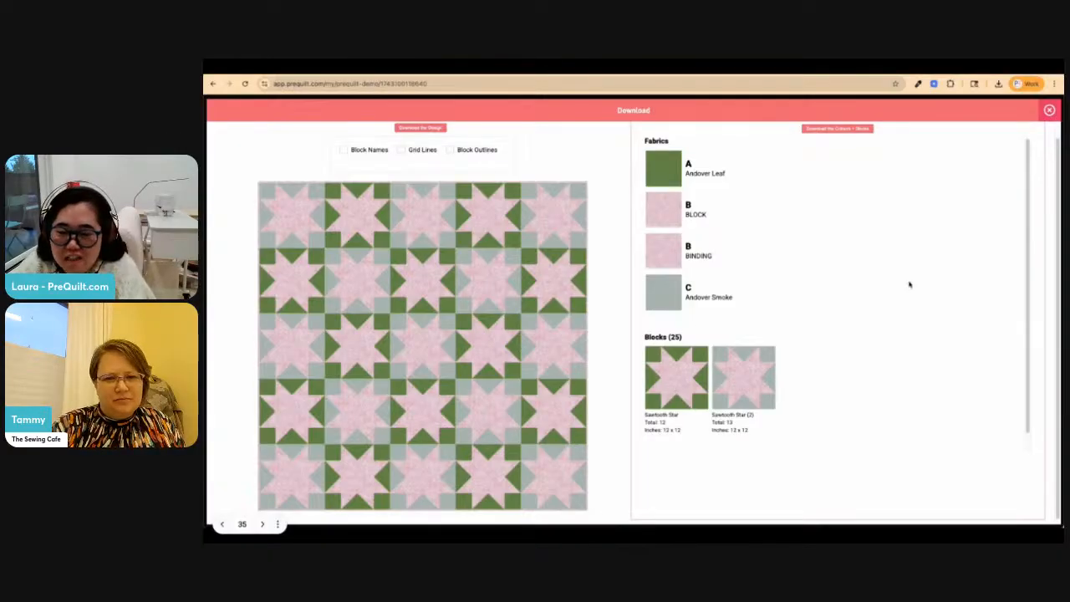
left_click(1050, 110)
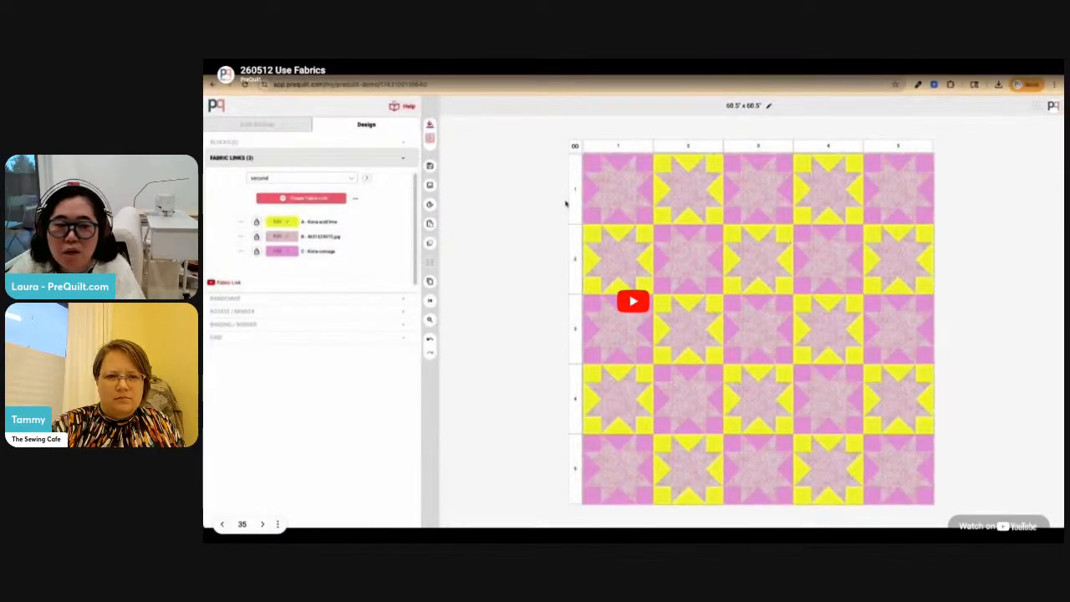
key("Right")
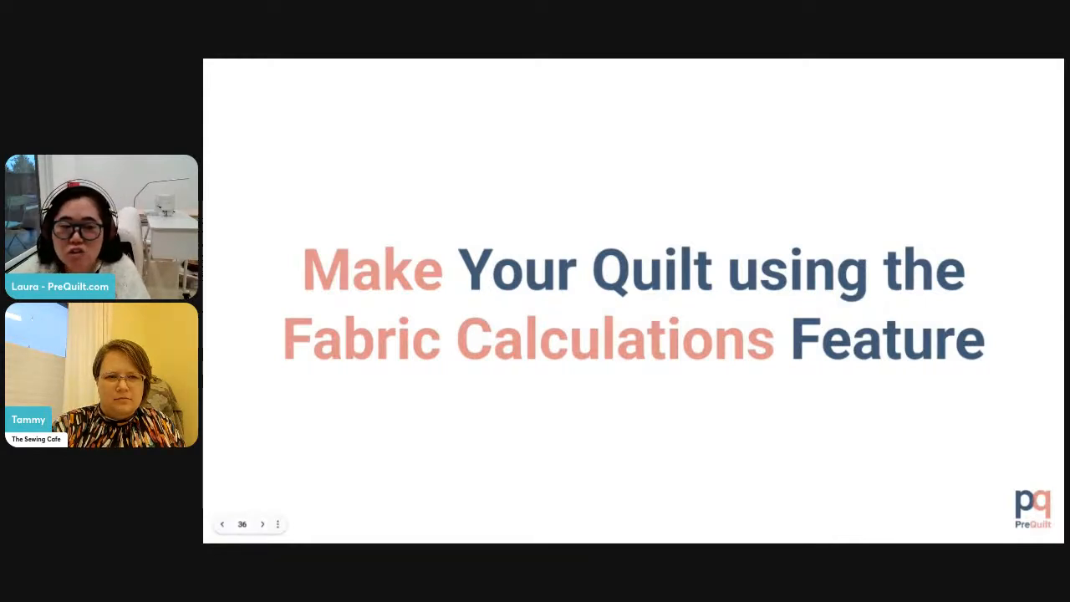
key("Right")
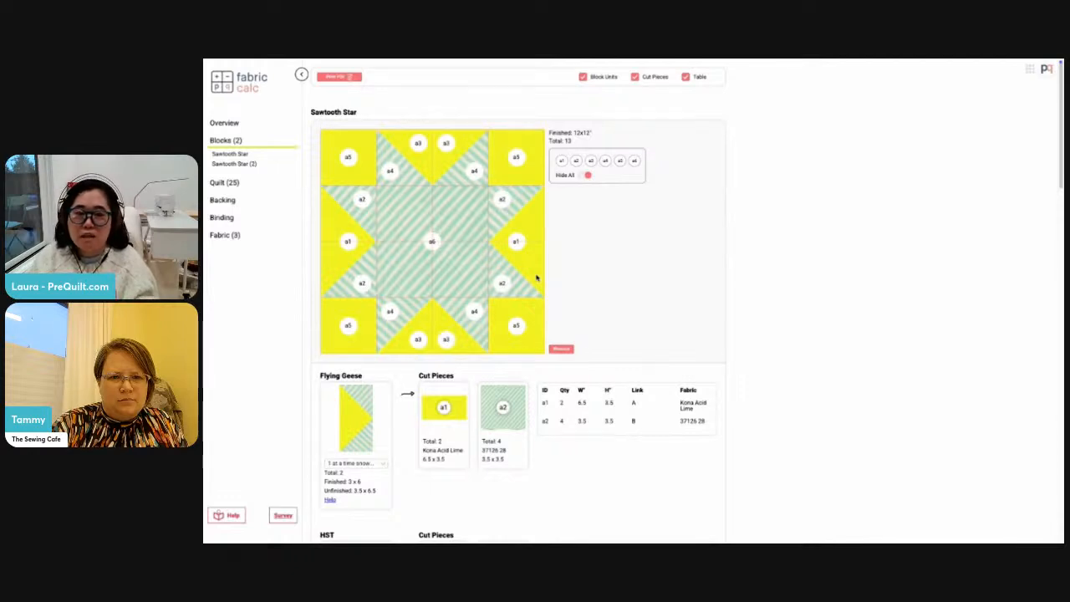
Step: Compare the 1 at a time snowball and 4 at a time methods for the Sawtooth Star's Flying Geese, keeping 4 at a time
mouse_move(544, 454)
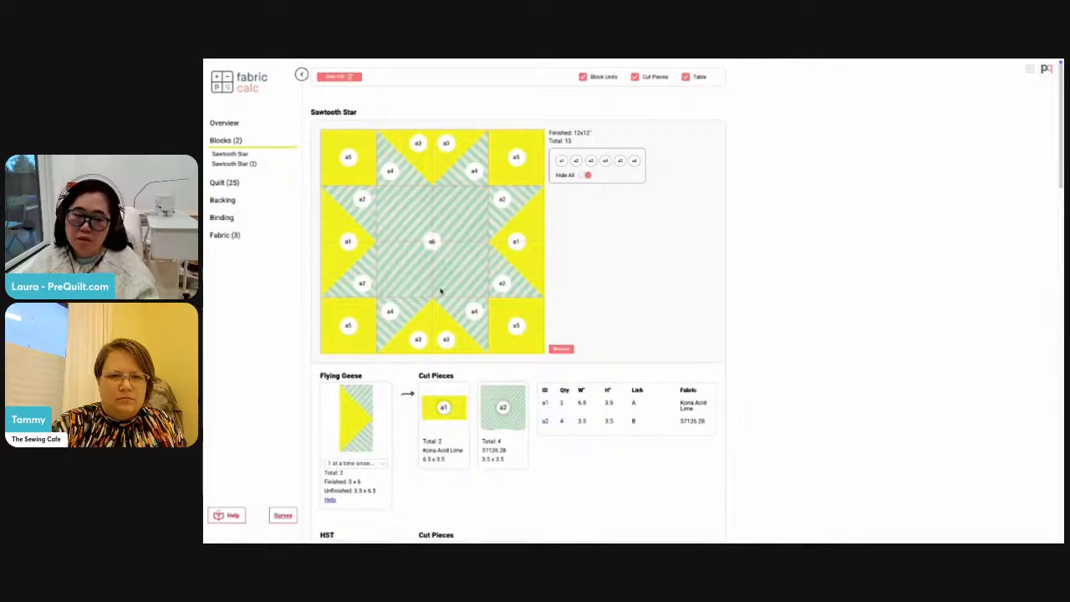
scroll(405, 325, "down", 2)
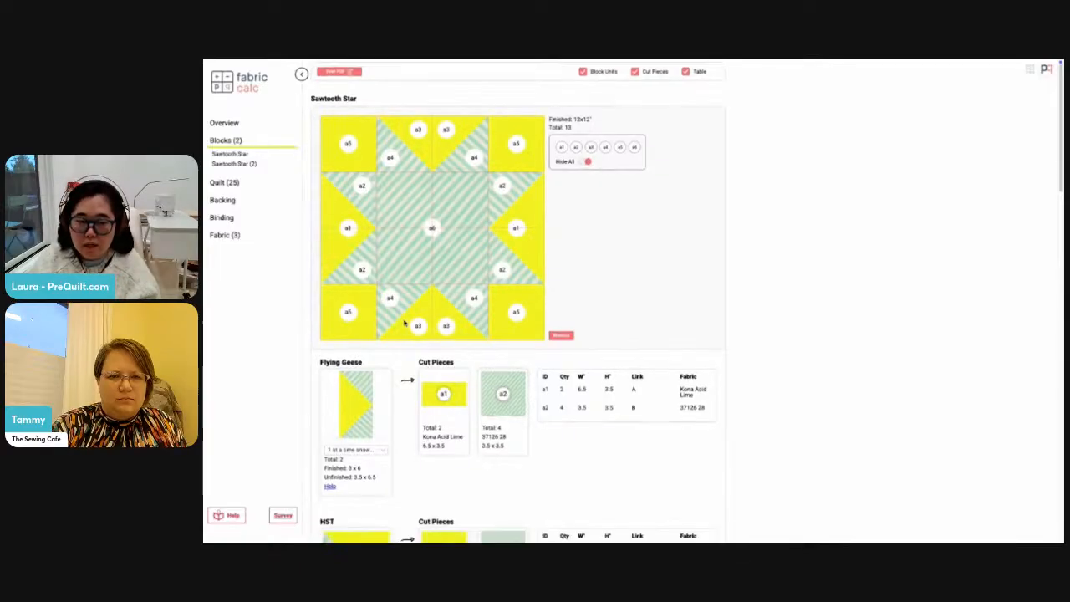
scroll(405, 324, "down", 2)
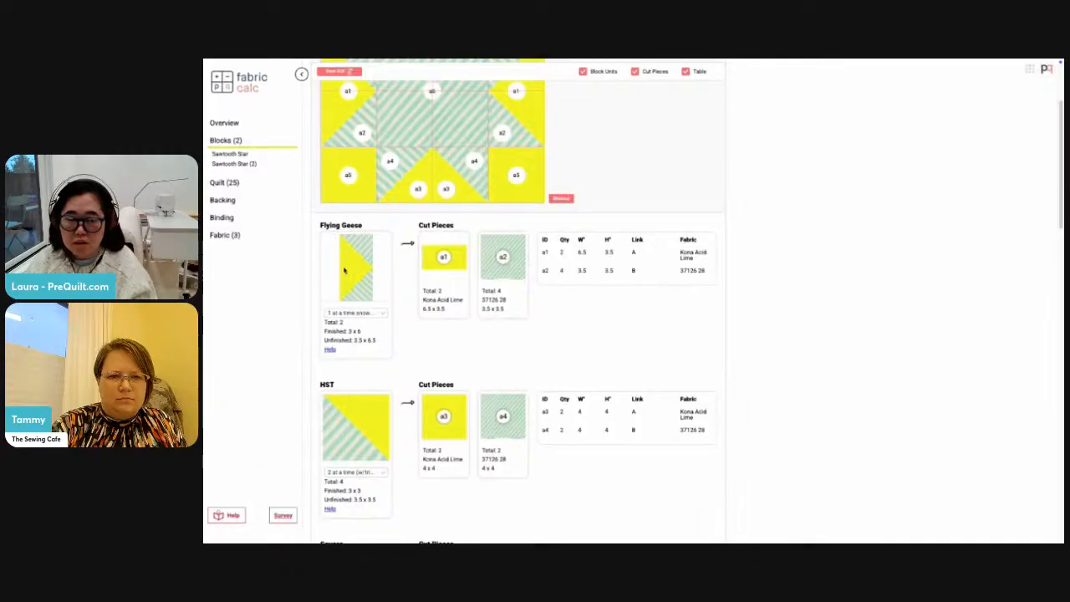
left_click(361, 313)
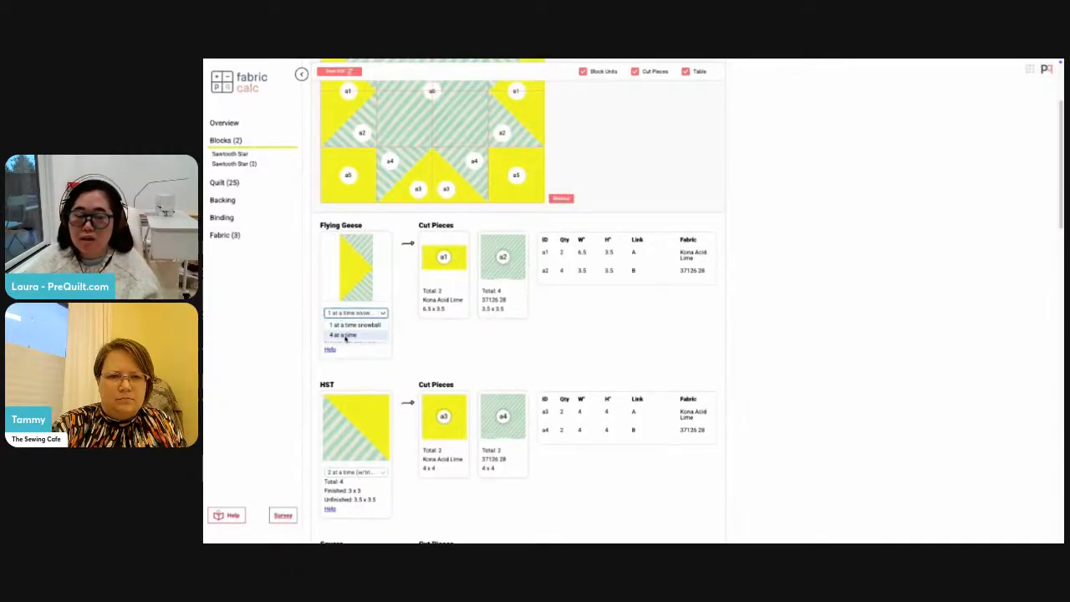
left_click(343, 335)
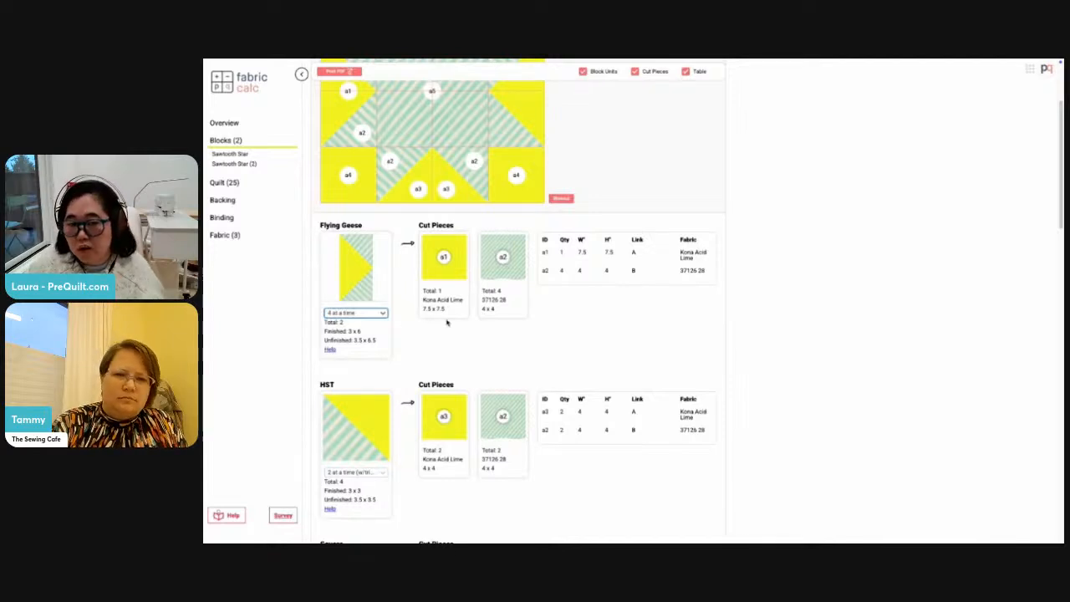
left_click(351, 313)
left_click(351, 328)
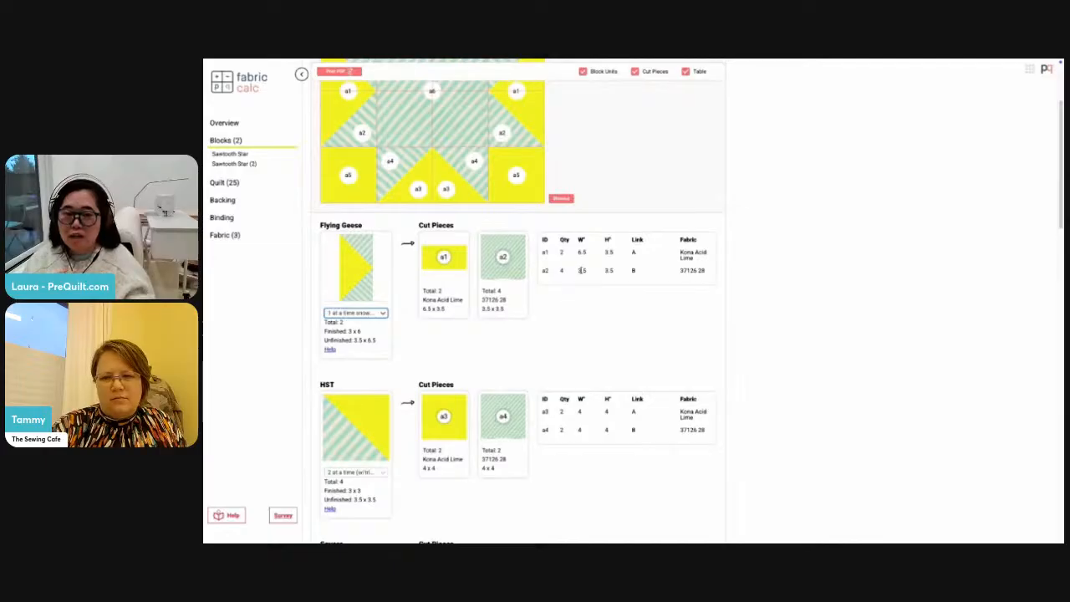
left_click(350, 314)
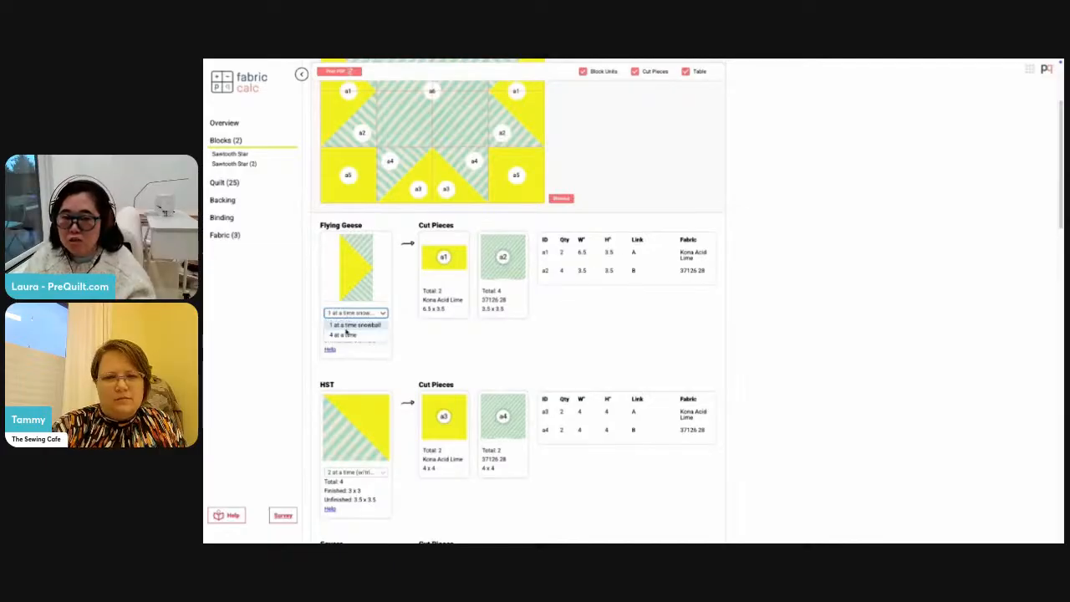
left_click(346, 332)
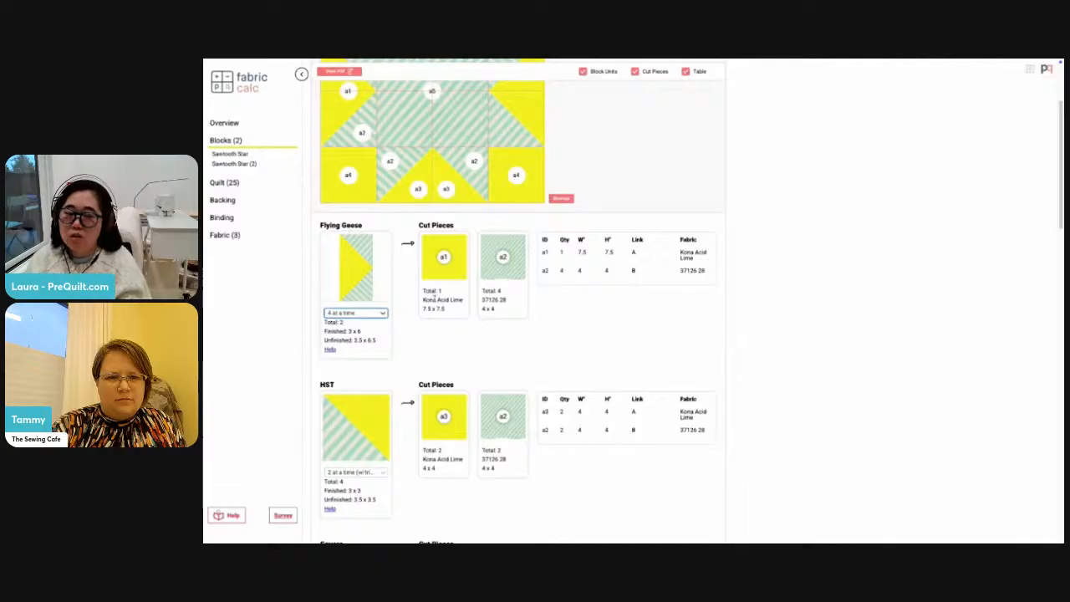
Step: Set the Sawtooth Star's half-square triangle (HST) method to 8 at a time (w/trim)
scroll(425, 359, "down", 1)
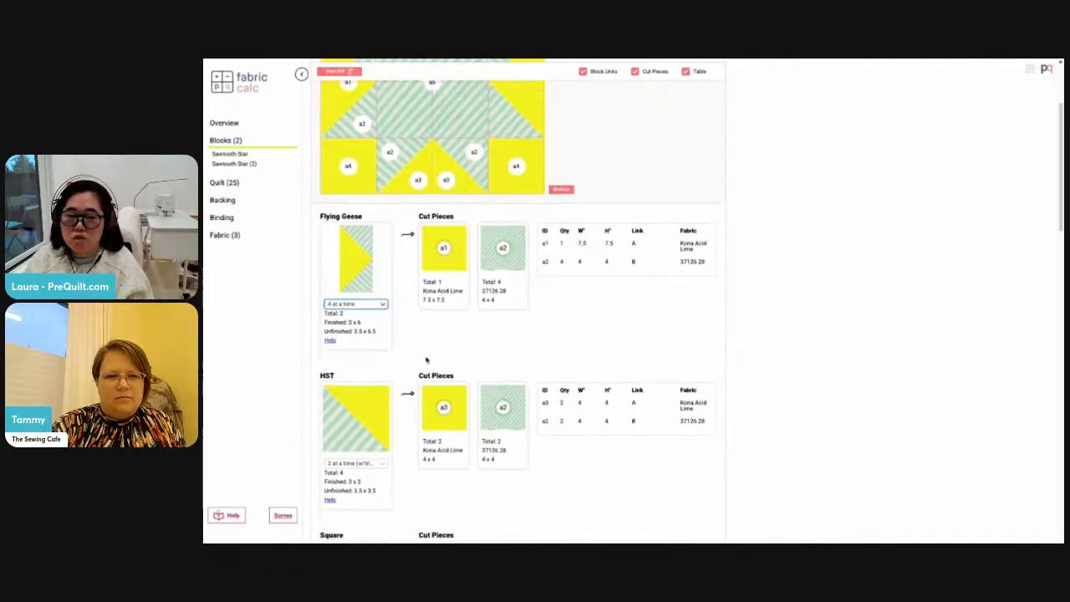
scroll(426, 360, "down", 2)
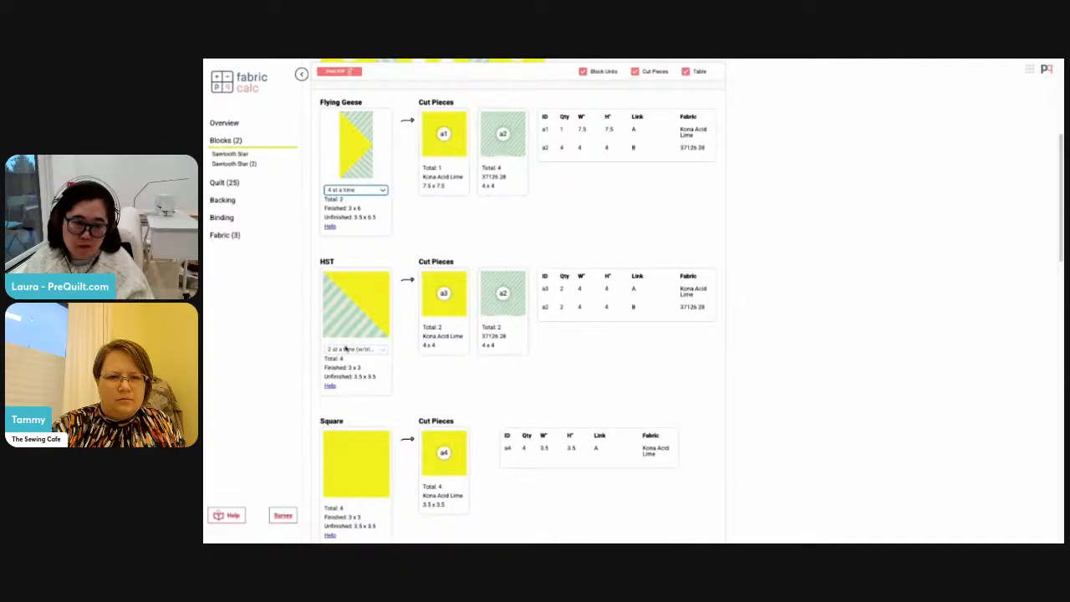
left_click(347, 350)
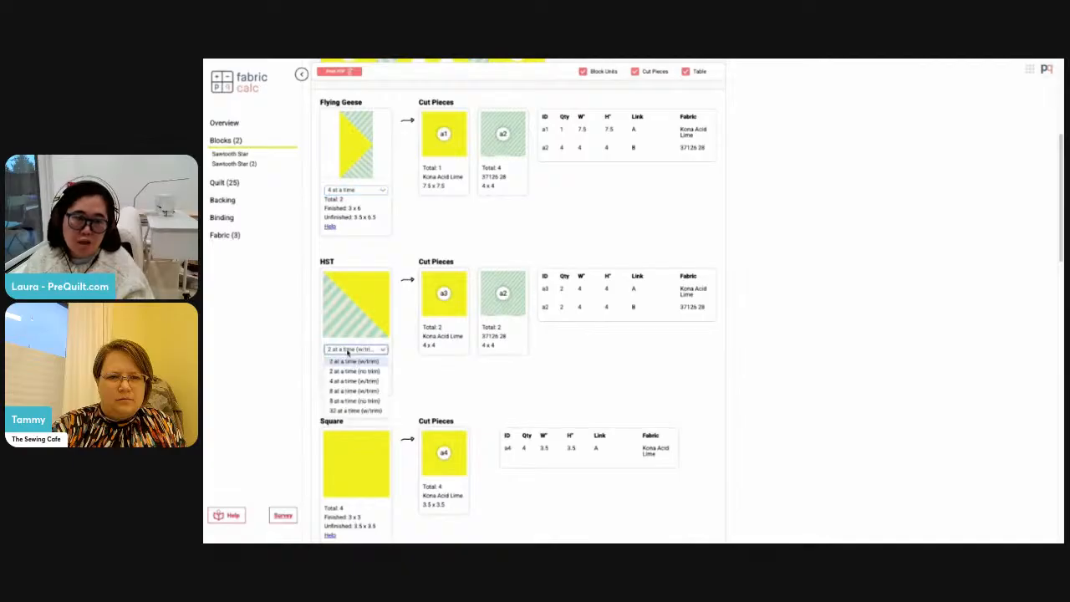
left_click(338, 393)
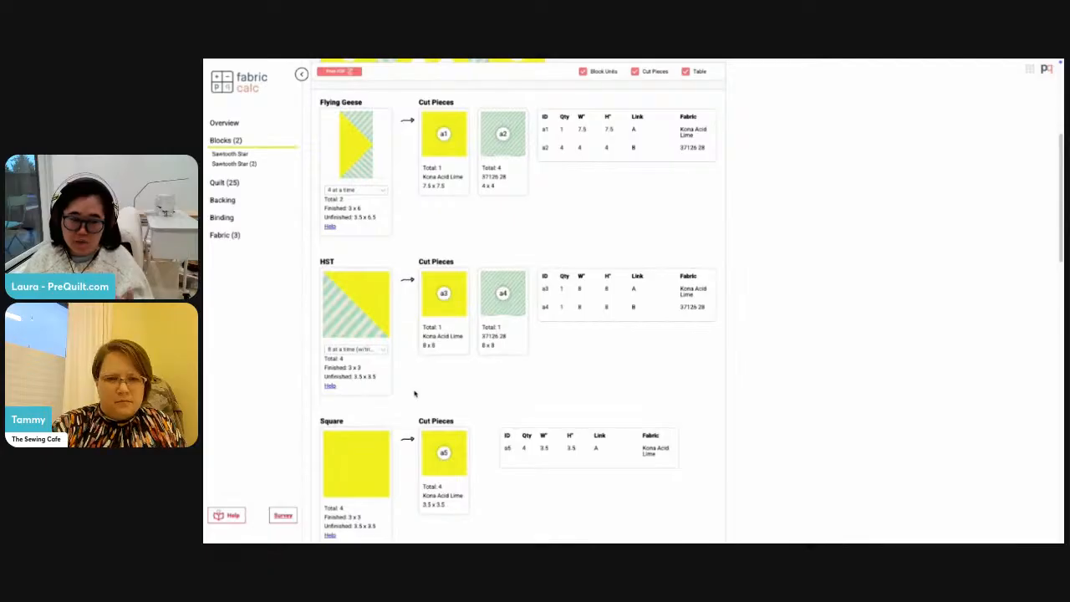
Step: Examine the cut pieces for the Sawtooth Star's squares and for the Sawtooth Star (2) block
scroll(414, 393, "down", 3)
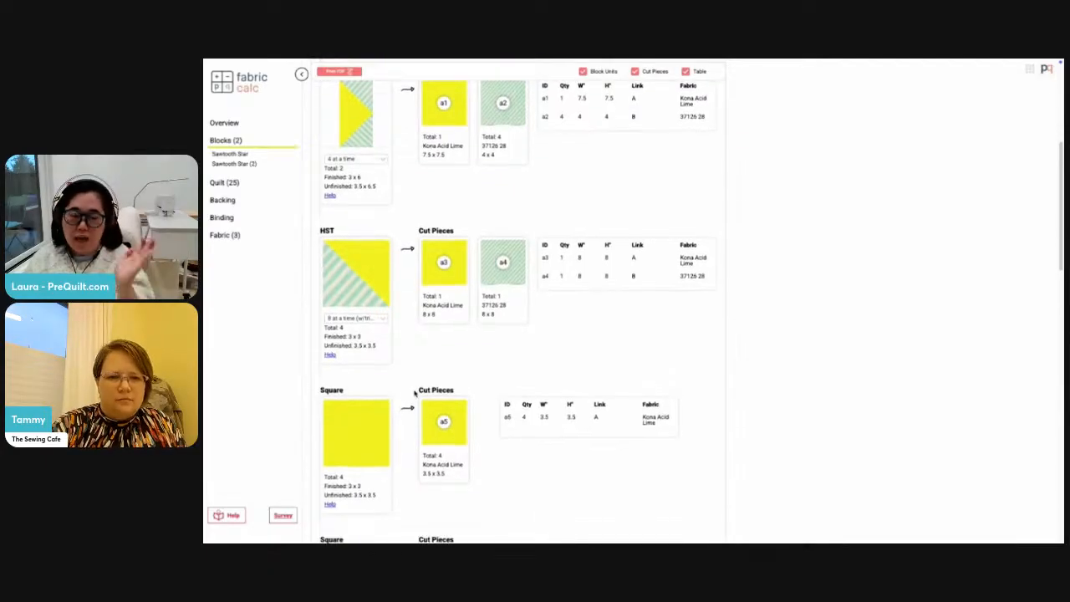
scroll(414, 393, "down", 7)
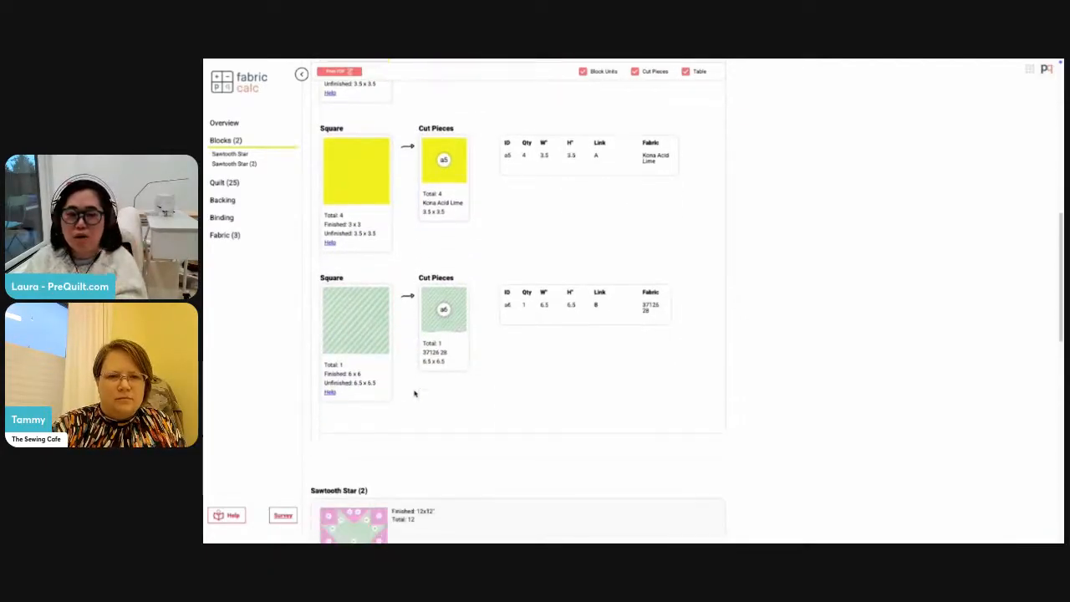
scroll(414, 393, "down", 4)
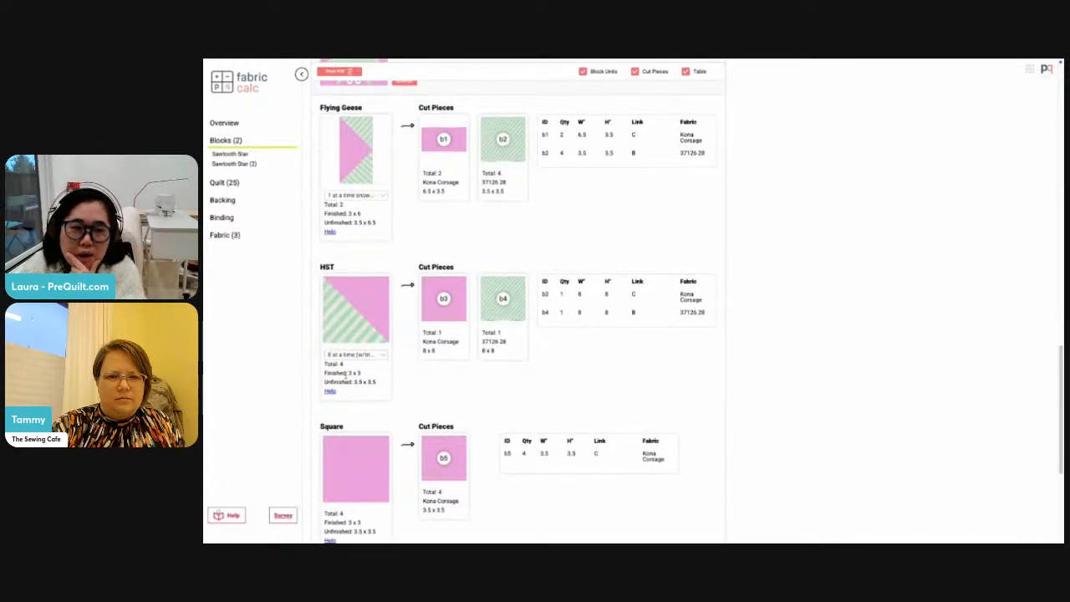
Step: Set the Sawtooth Star (2) block's Flying Geese method to 4 at a time
left_click(375, 195)
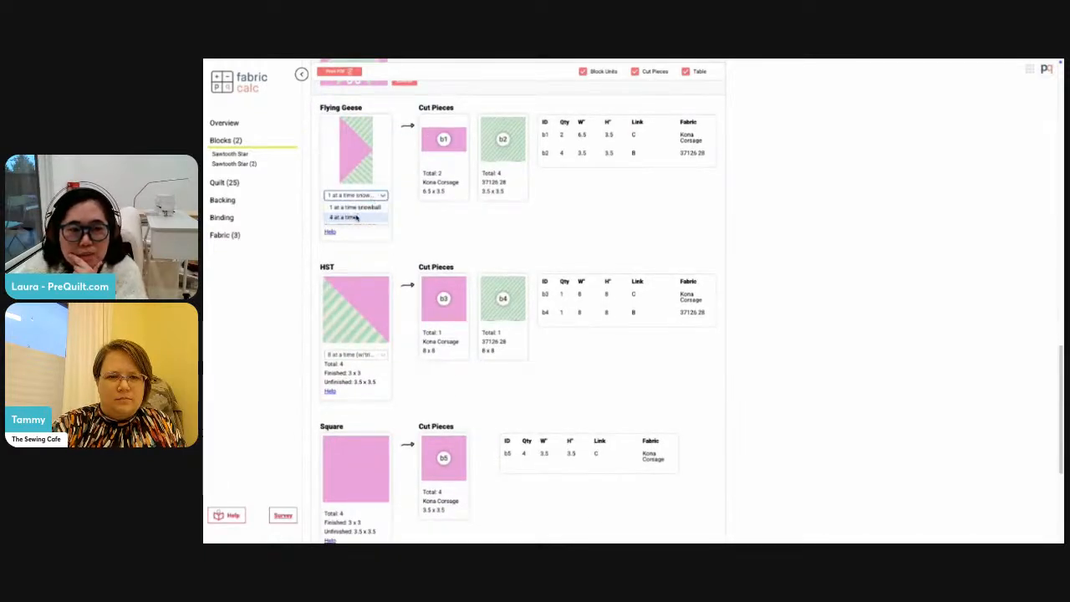
left_click(364, 210)
scroll(409, 268, "up", 1)
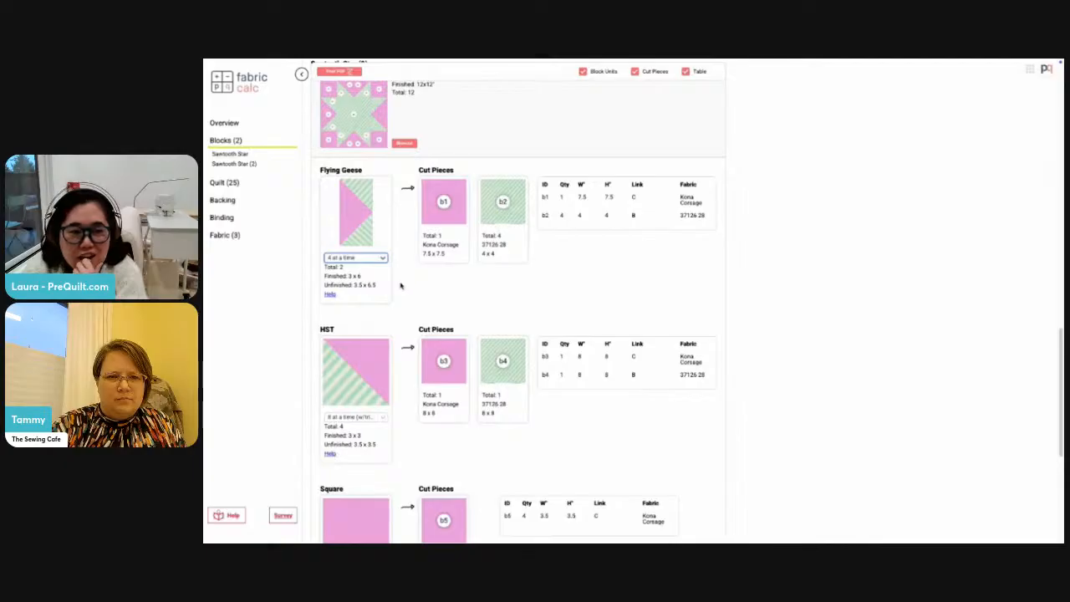
Step: Set the width of fabric (WOF) for Kona Acid Lime to 43 and try to apply it to all fabrics
left_click(234, 237)
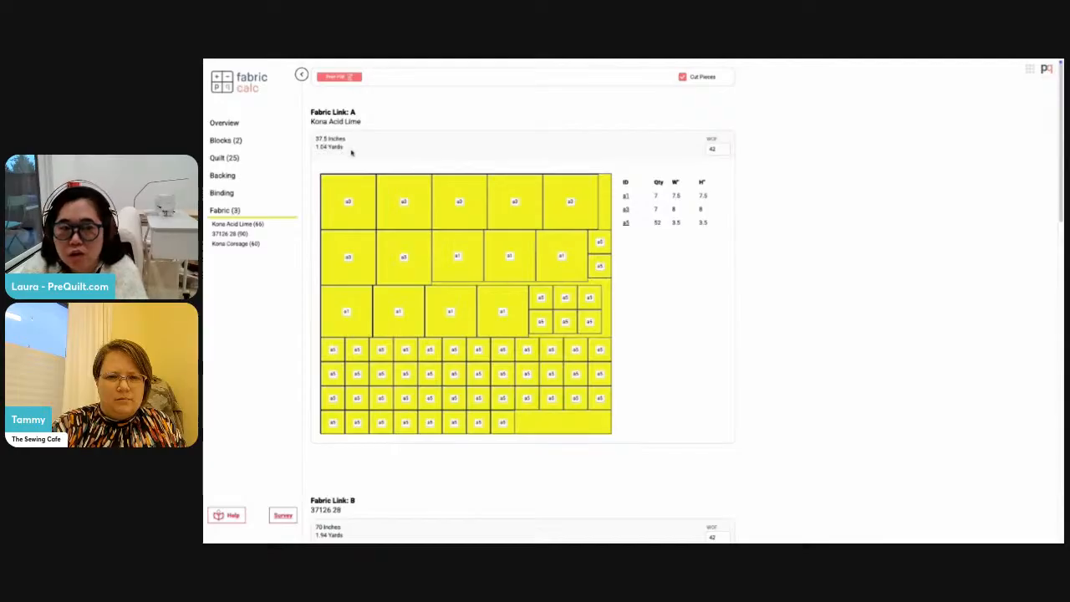
left_click(712, 148)
key("BackSpace")
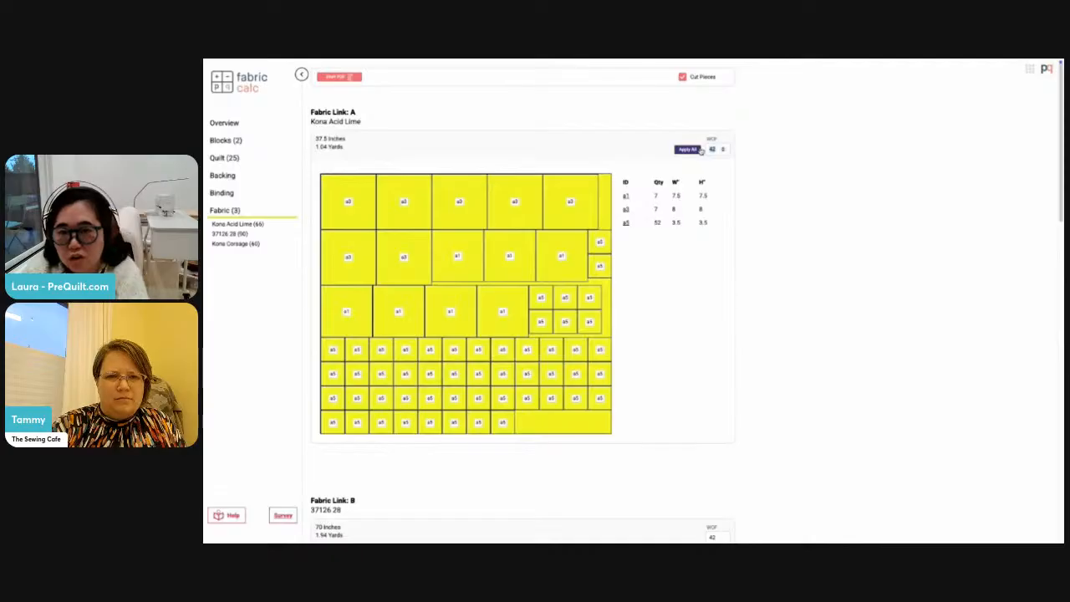
type("3")
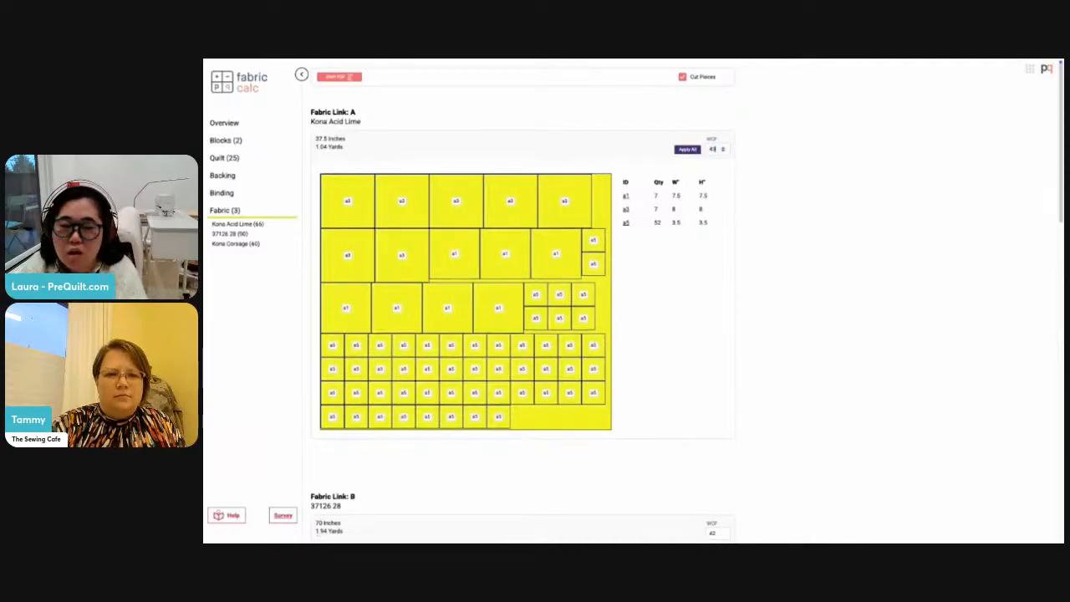
left_click(691, 150)
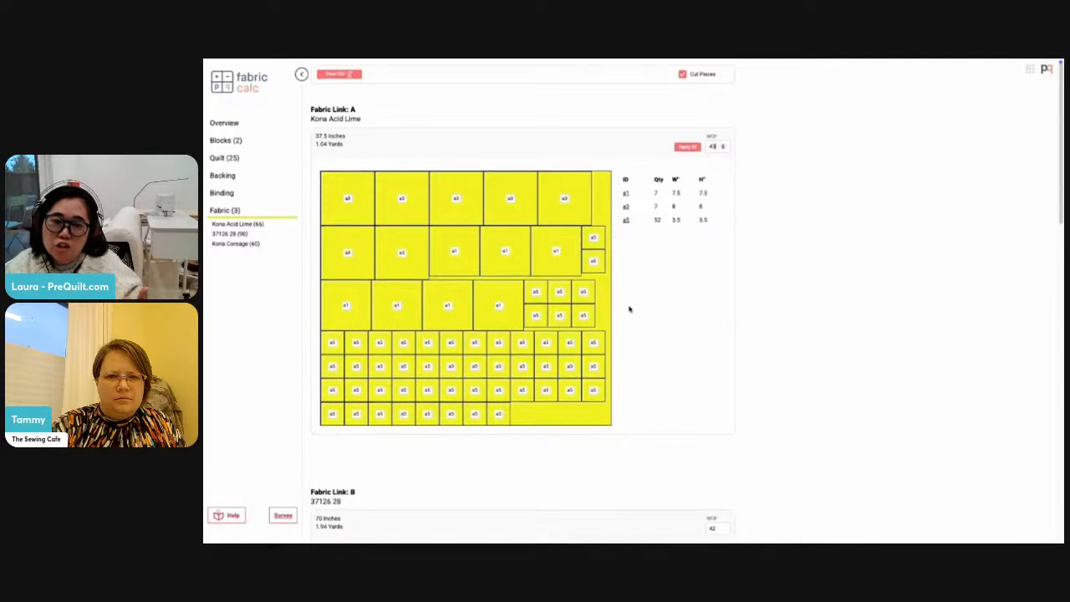
Step: Examine the cutting layout of fabric 37126 28, and enlarge the Sawtooth Star block diagram to locate its labelled pieces
scroll(628, 306, "down", 4)
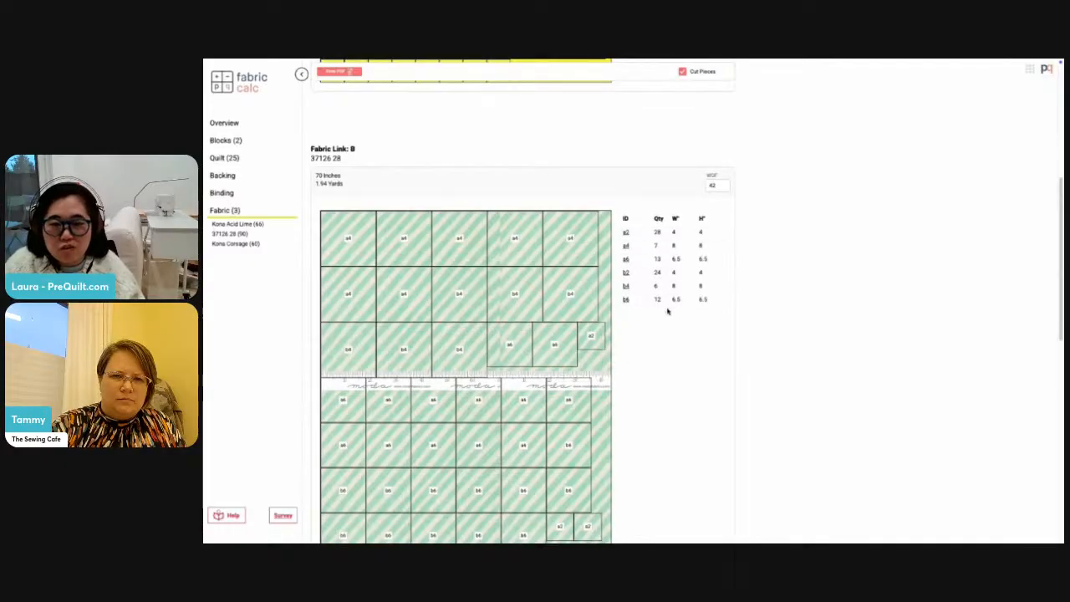
scroll(502, 357, "down", 3)
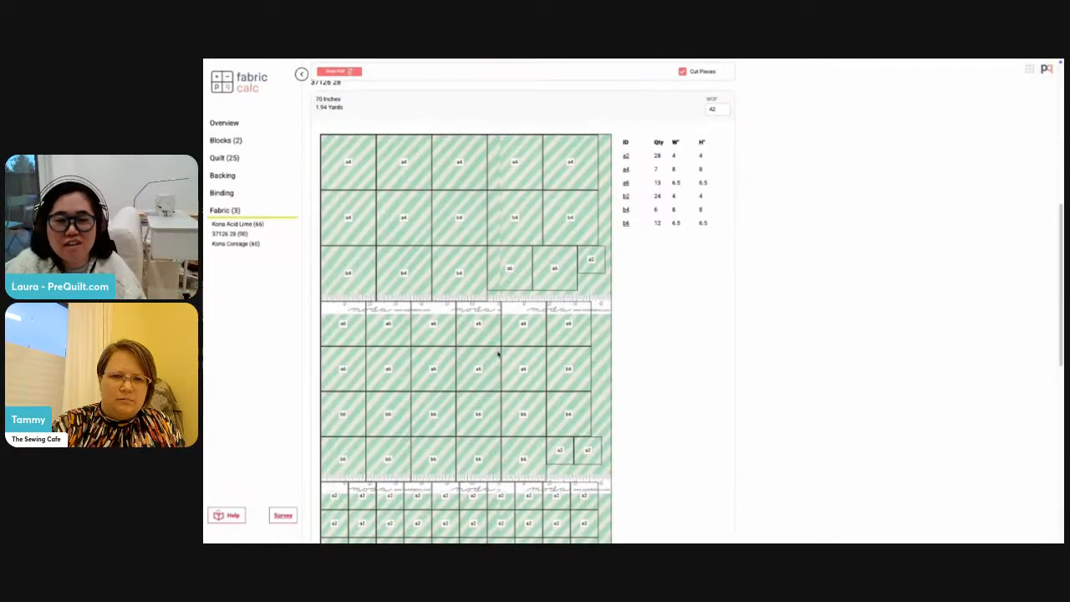
scroll(498, 355, "down", 2)
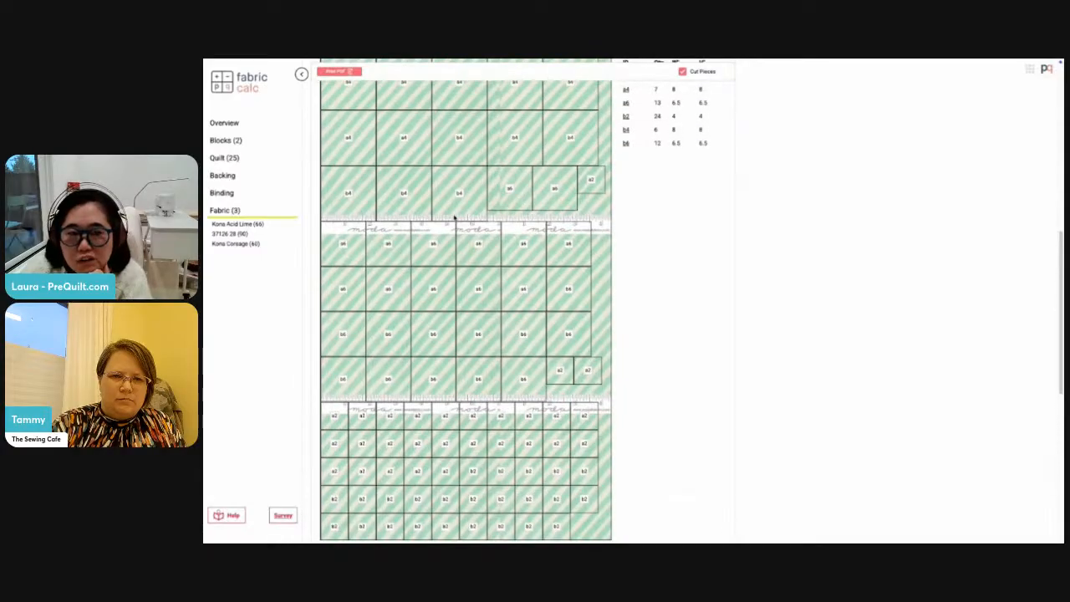
scroll(453, 216, "up", 1)
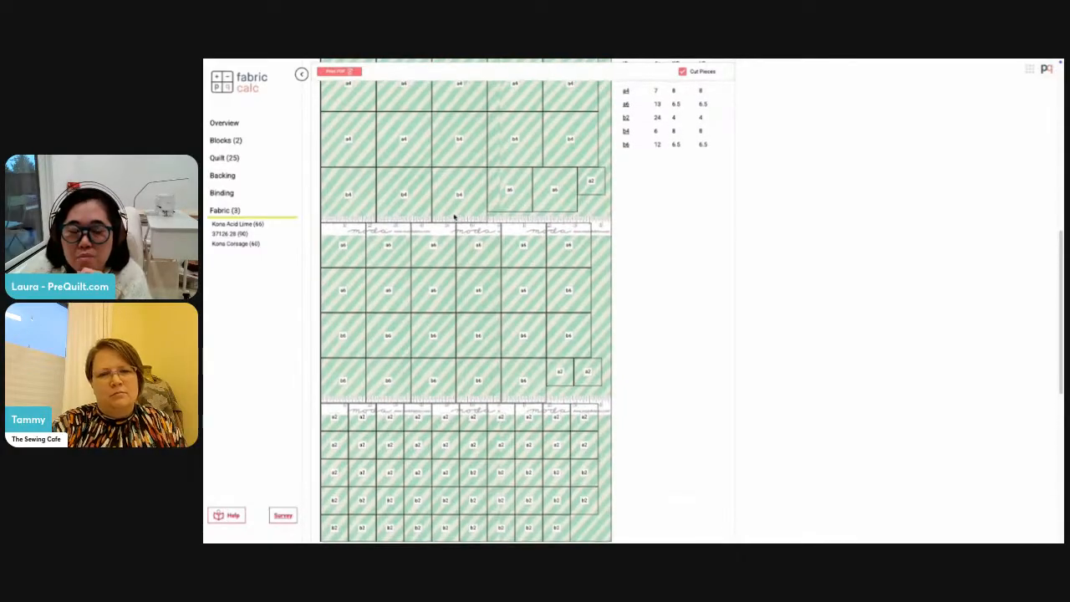
scroll(454, 216, "up", 1)
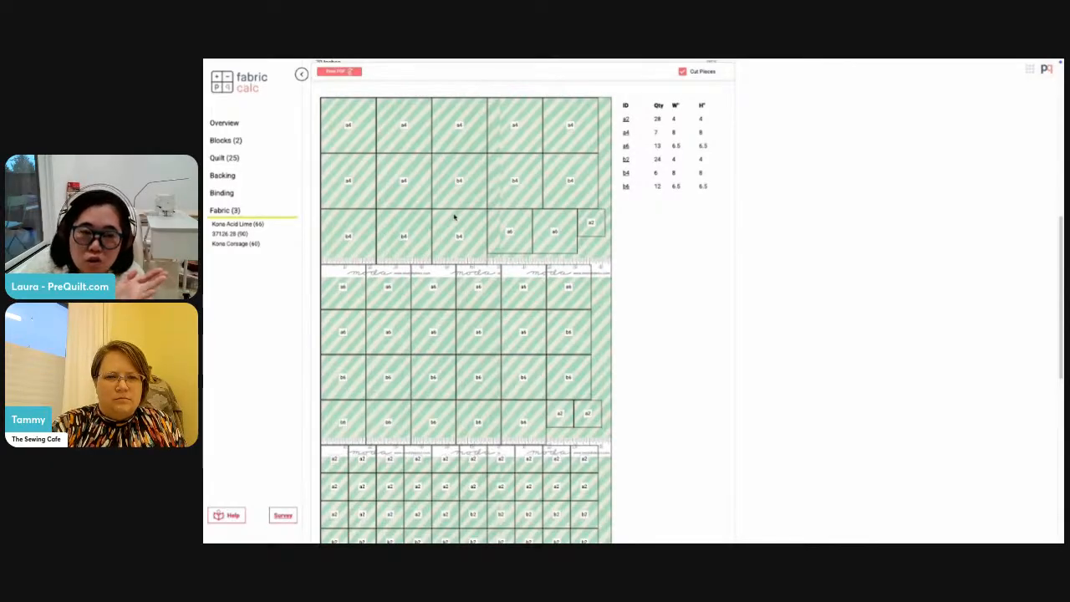
scroll(499, 364, "down", 1)
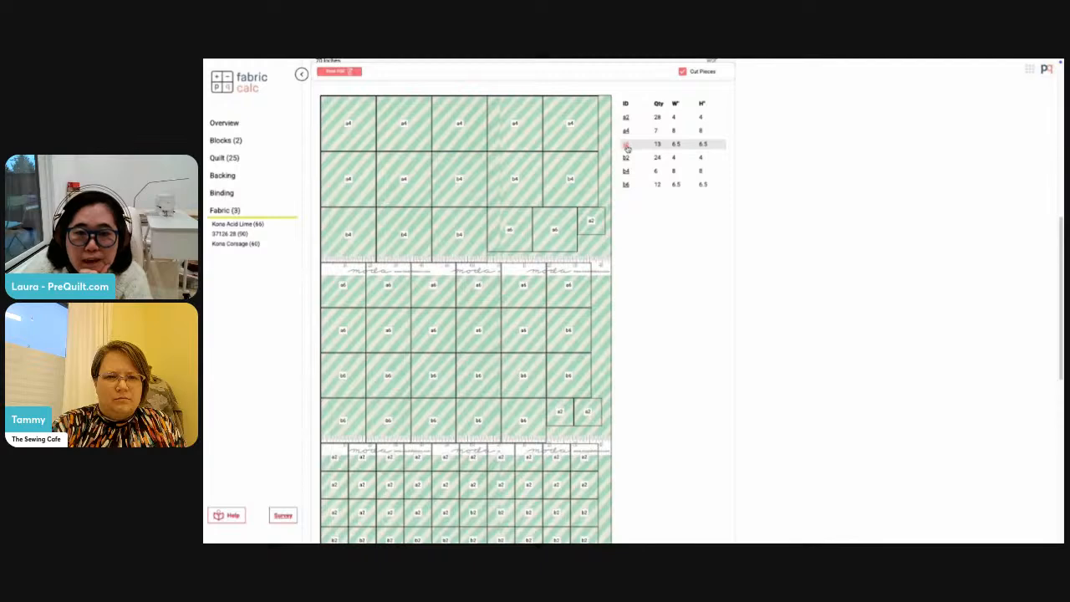
left_click(238, 142)
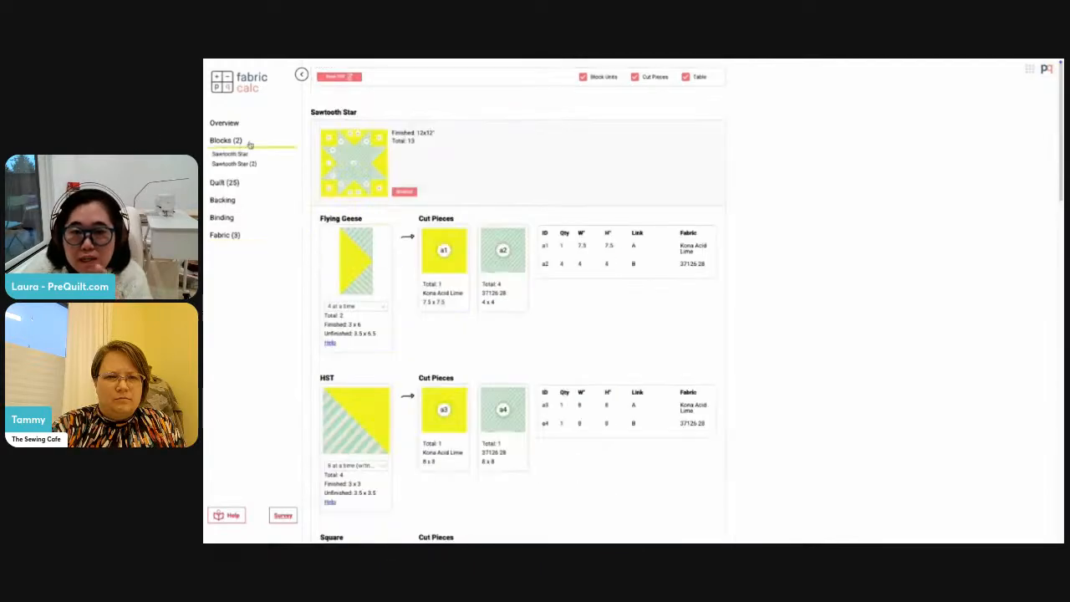
left_click(404, 191)
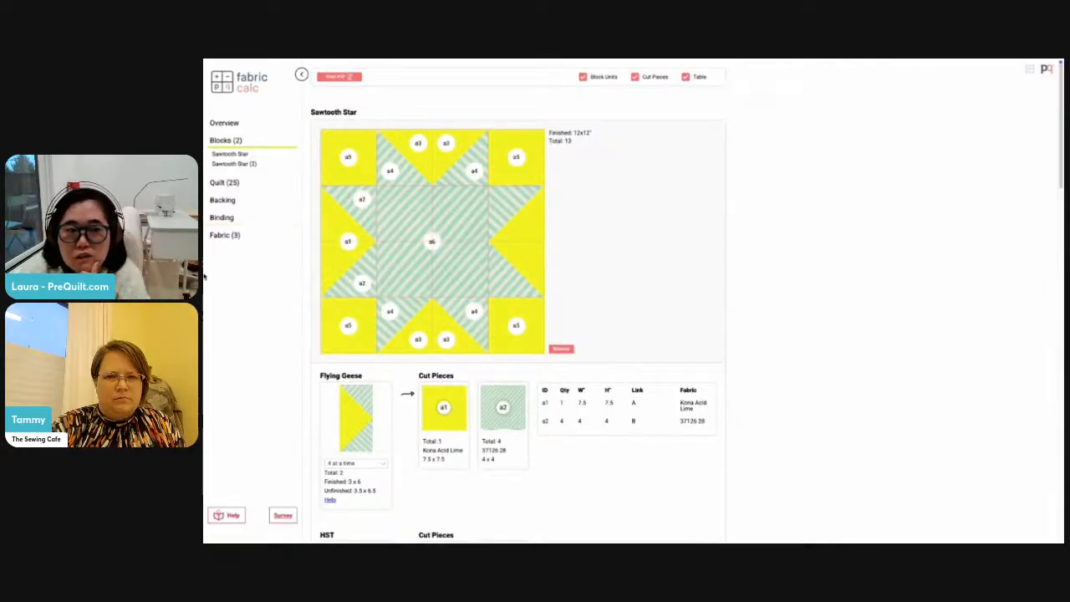
Step: Set the width of fabric (WOF) for Kona Corsage to 43
left_click(224, 235)
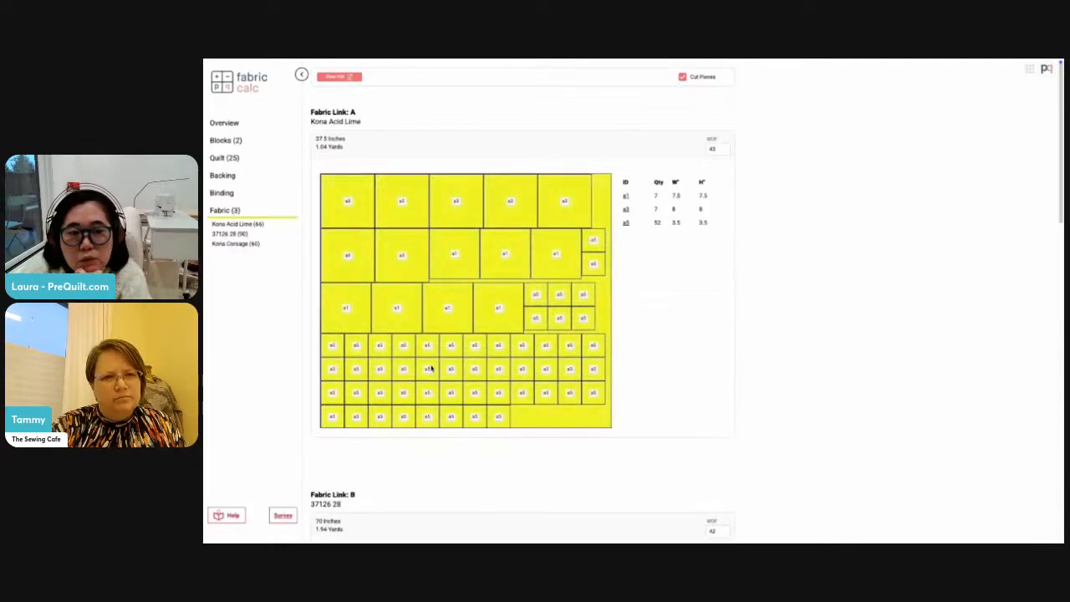
scroll(428, 368, "down", 4)
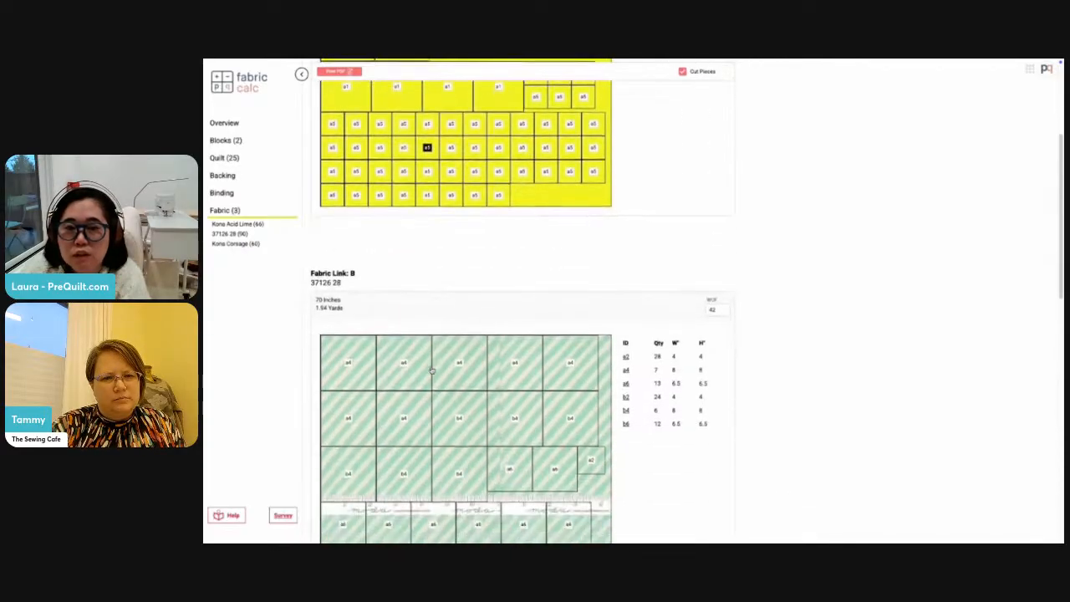
scroll(431, 371, "down", 10)
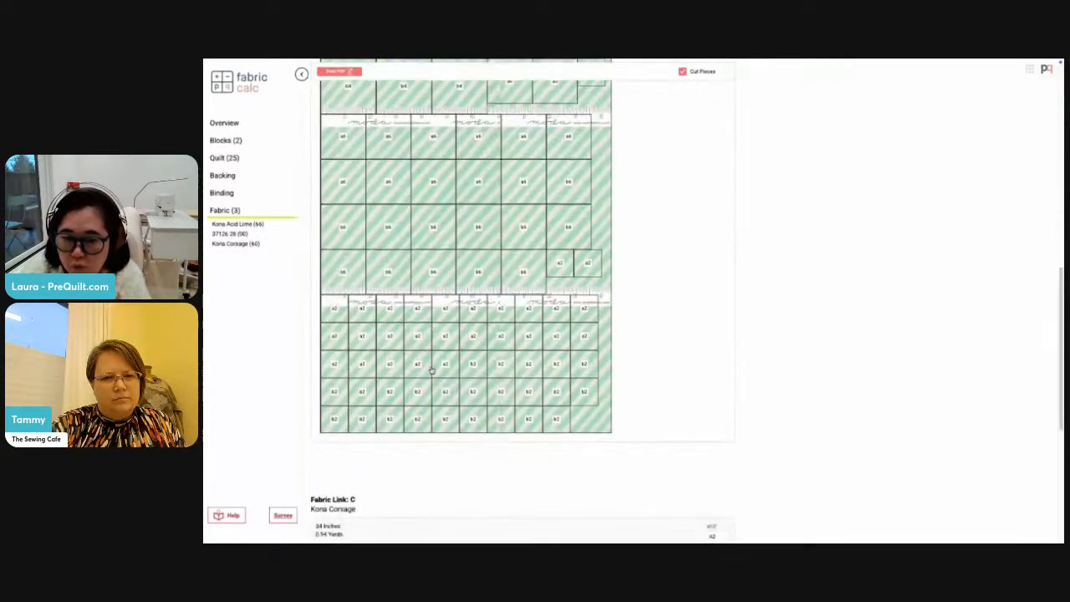
scroll(431, 370, "down", 4)
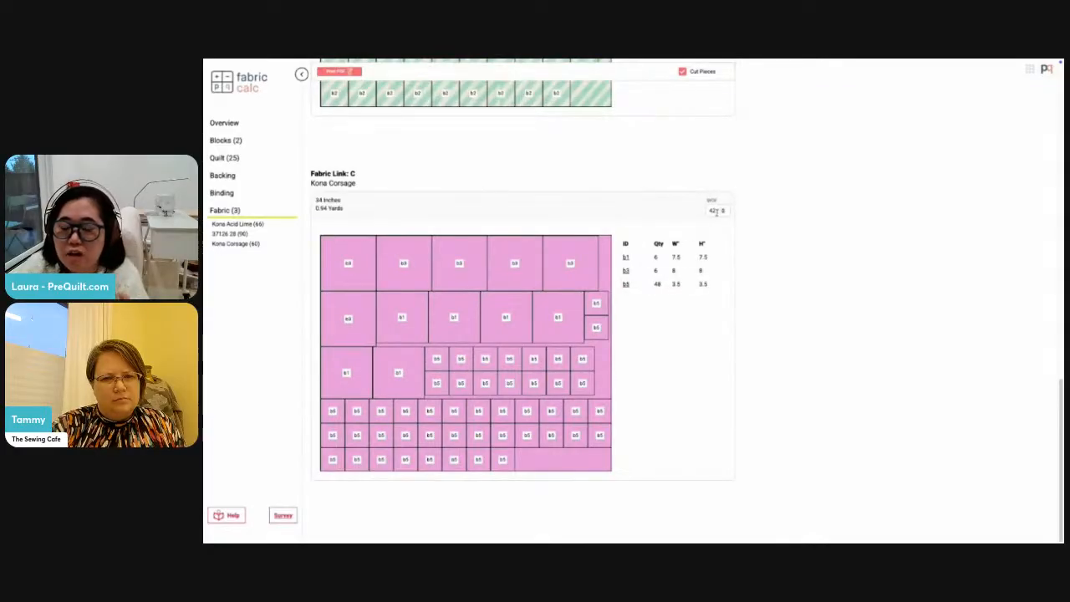
left_click_drag(716, 212, 706, 212)
type("42")
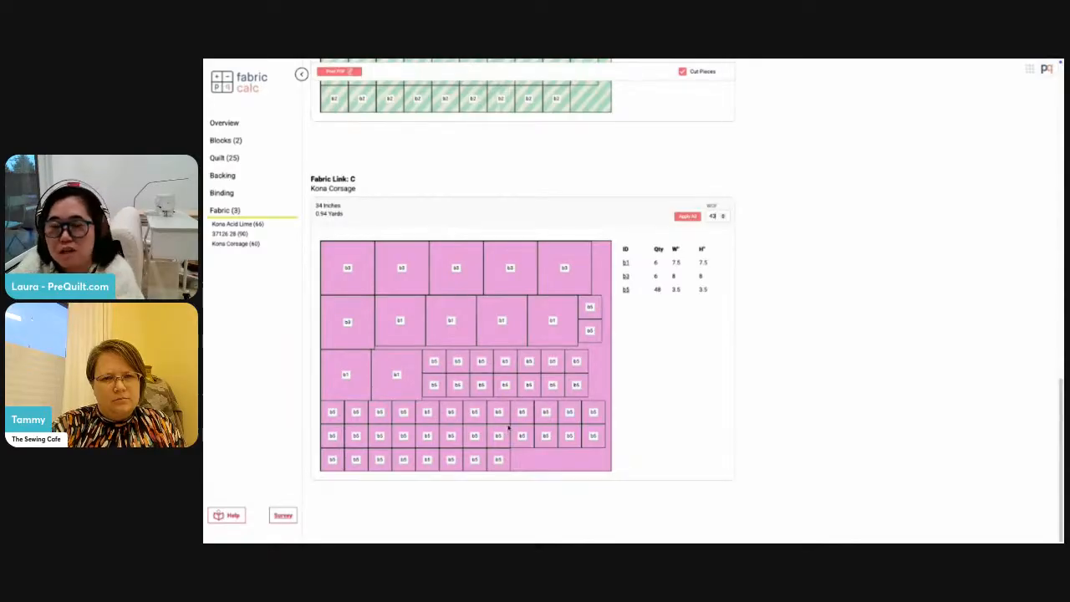
Step: Review the quilt's backing and binding calculations, and return to the overview of its blocks and fabrics
left_click(232, 178)
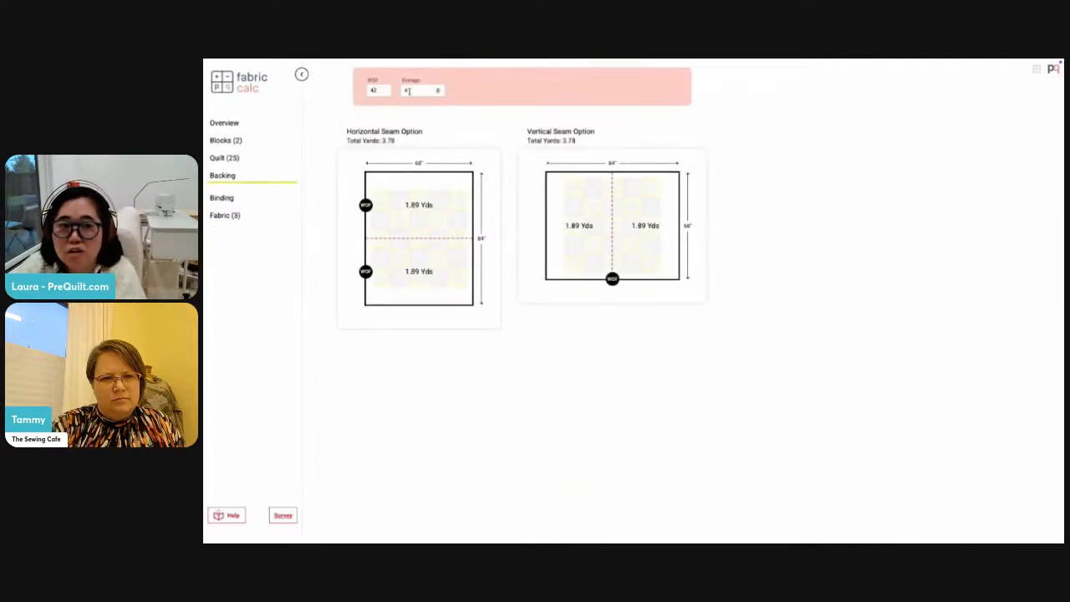
left_click(239, 200)
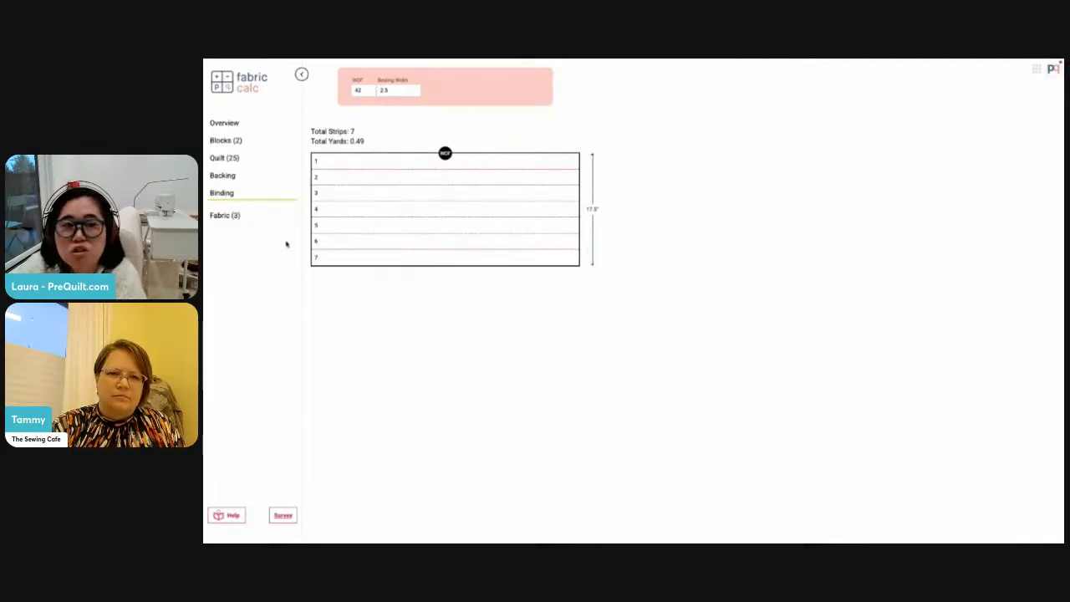
left_click(230, 124)
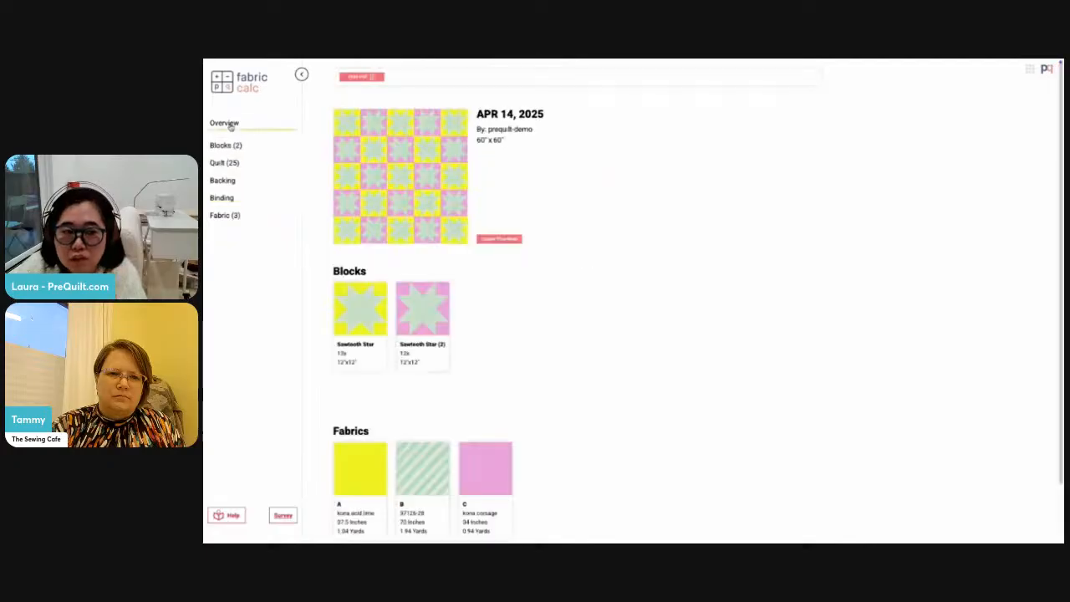
scroll(462, 324, "down", 1)
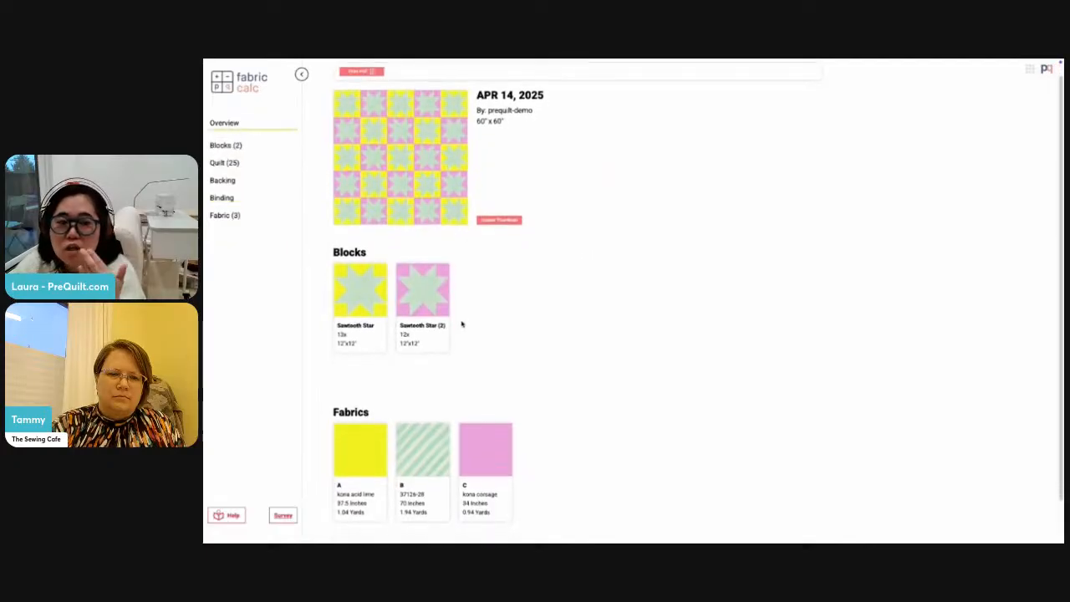